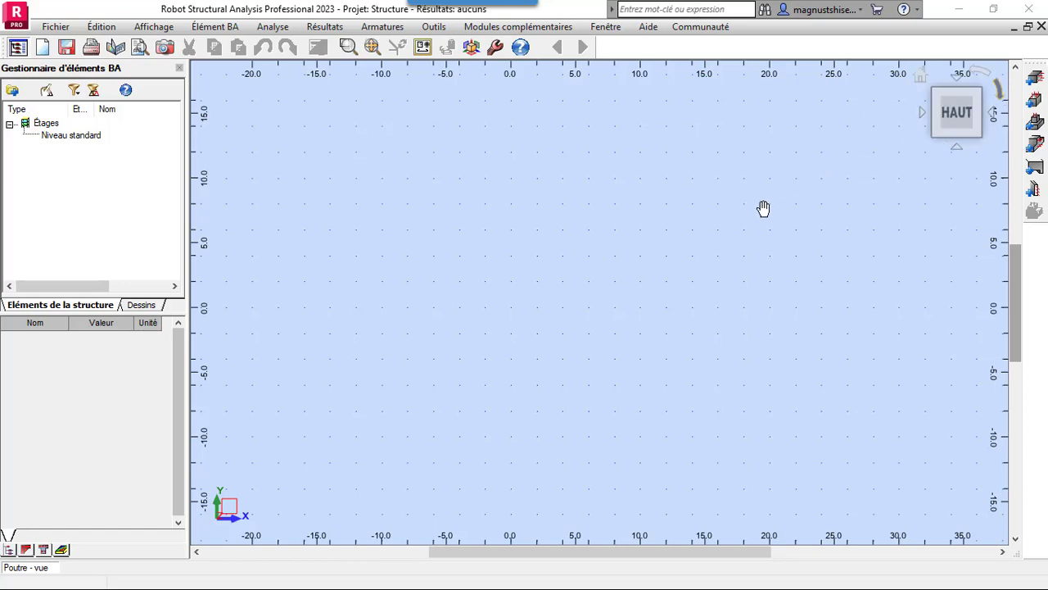
Step: Create a new reinforced concrete beam and place the span dimension settings beside the section parameters below the beam view
click(1036, 78)
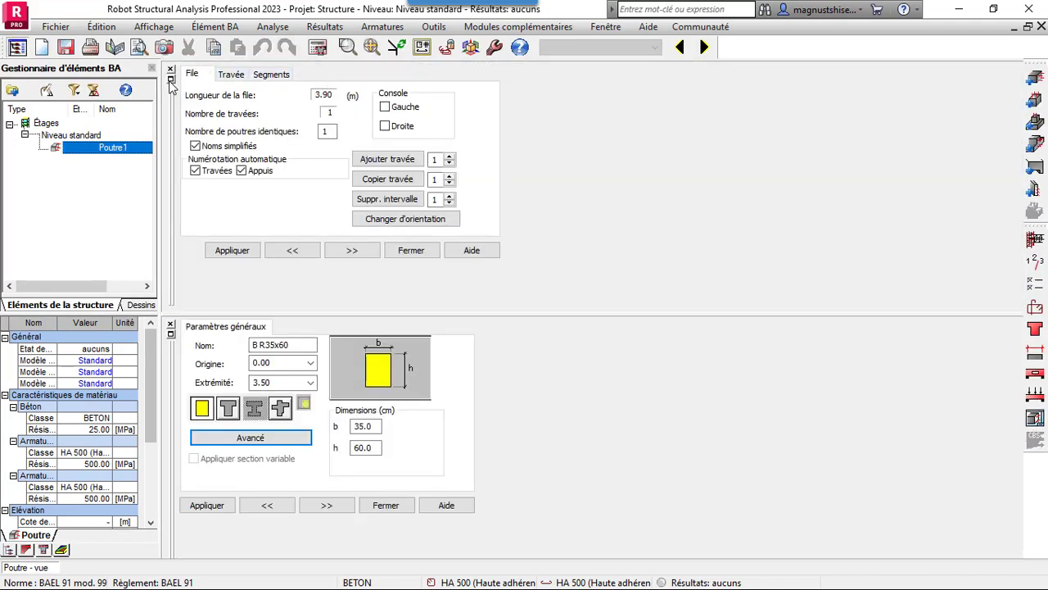
click(170, 79)
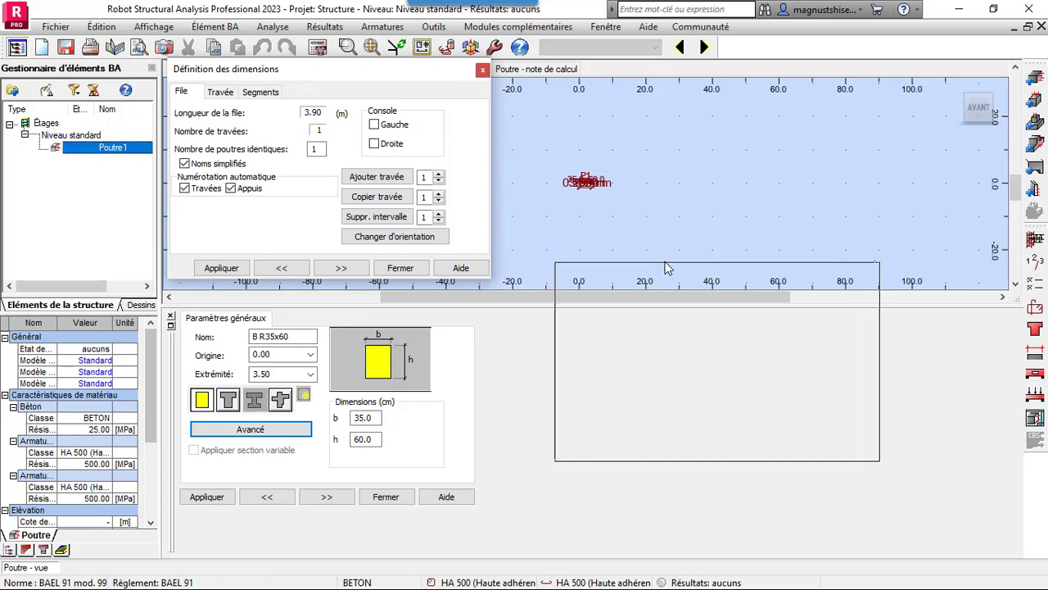
drag(700, 301, 699, 311)
scroll(597, 185, up, 4)
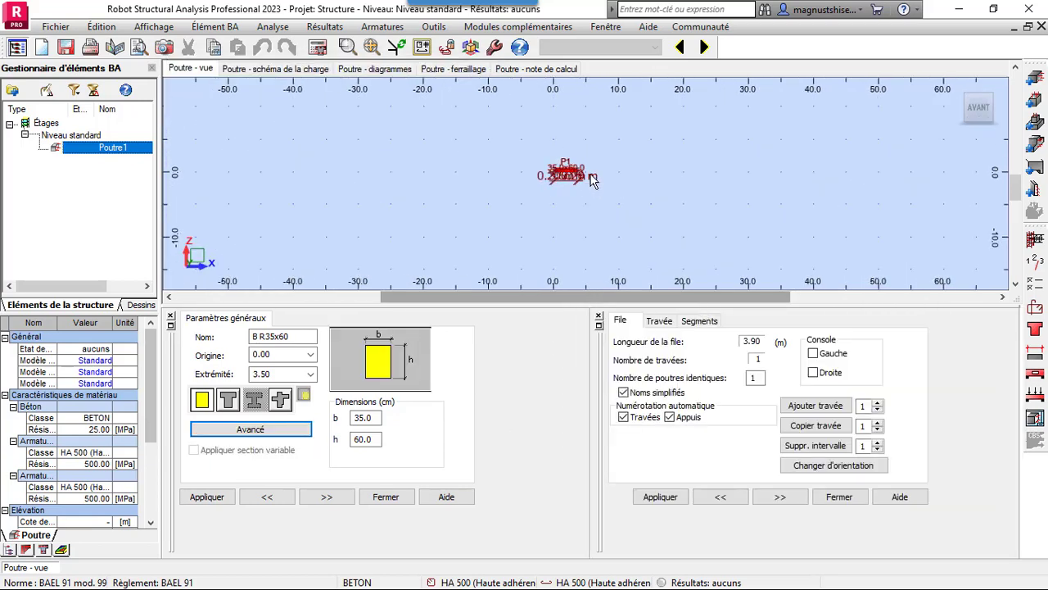
scroll(562, 183, up, 8)
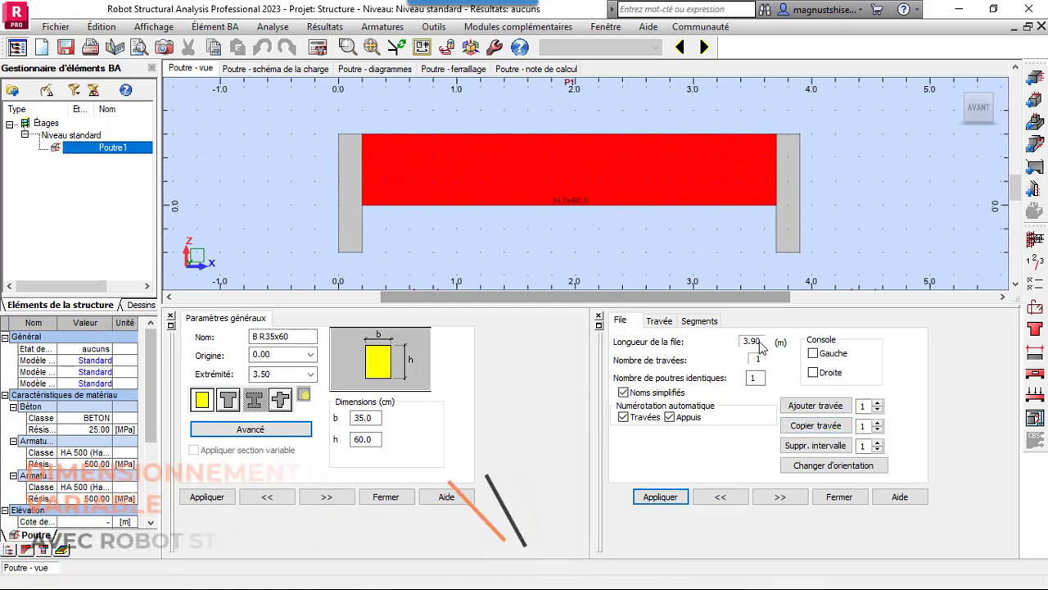
Step: Set the length of span P1 to 4 m and apply it
click(660, 320)
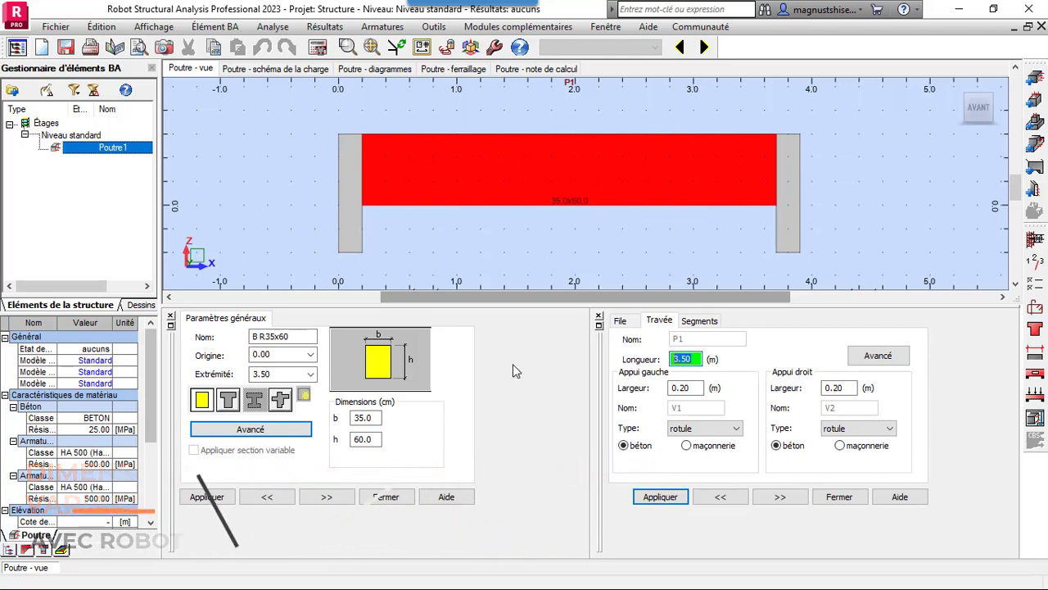
text(4)
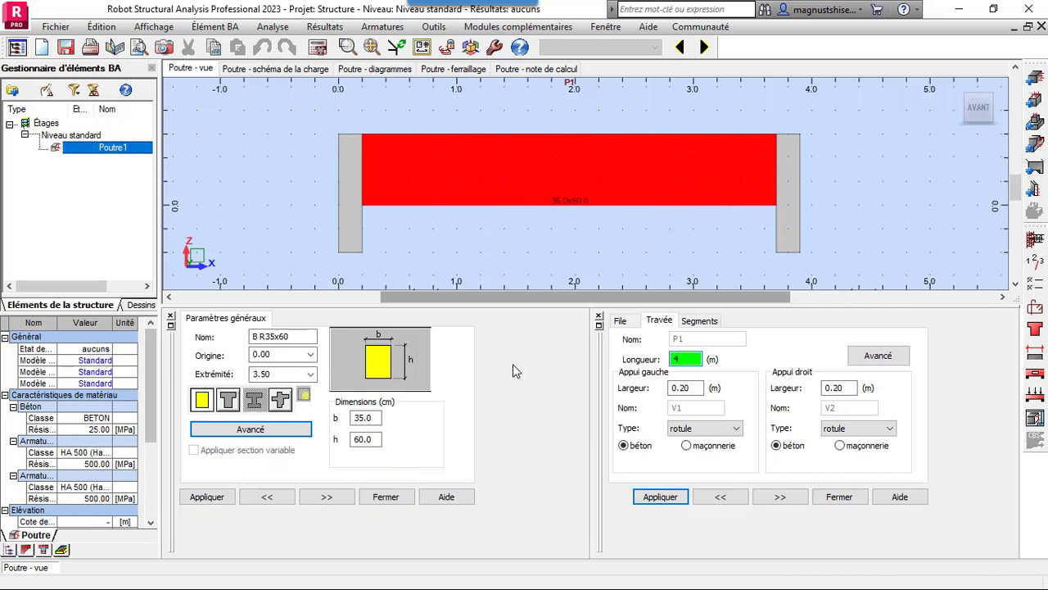
click(664, 503)
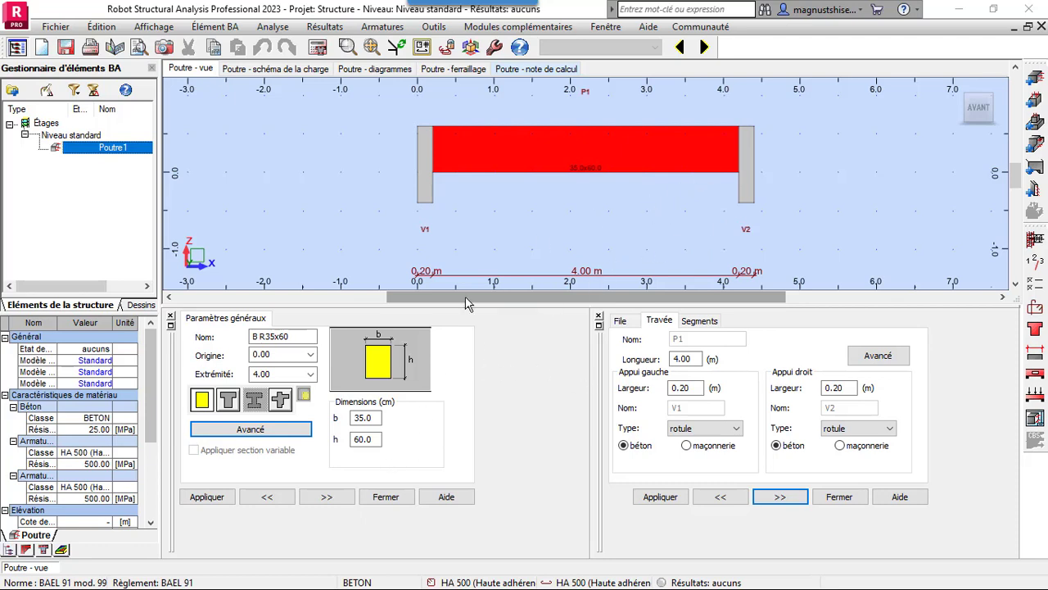
Step: Define a beam segment from 1 m to 2 m with a section height of 65 cm
click(379, 440)
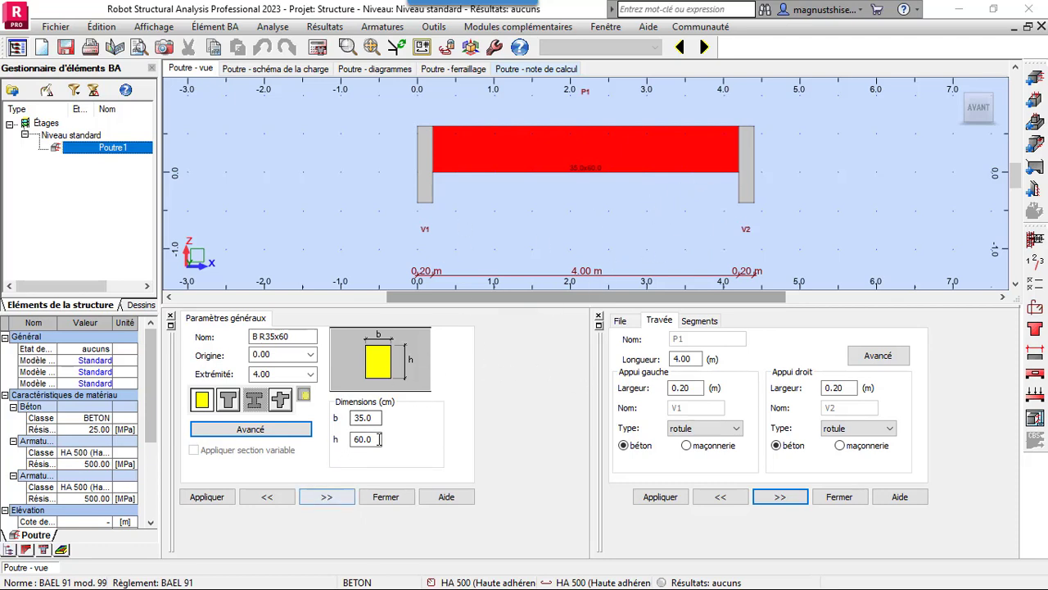
double_click(379, 439)
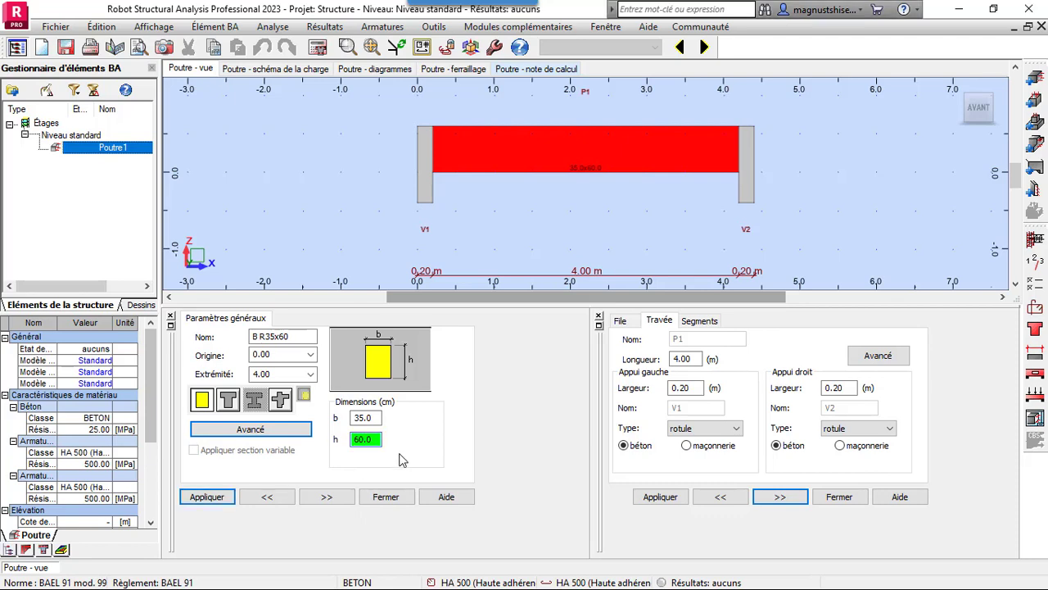
text(65)
click(297, 354)
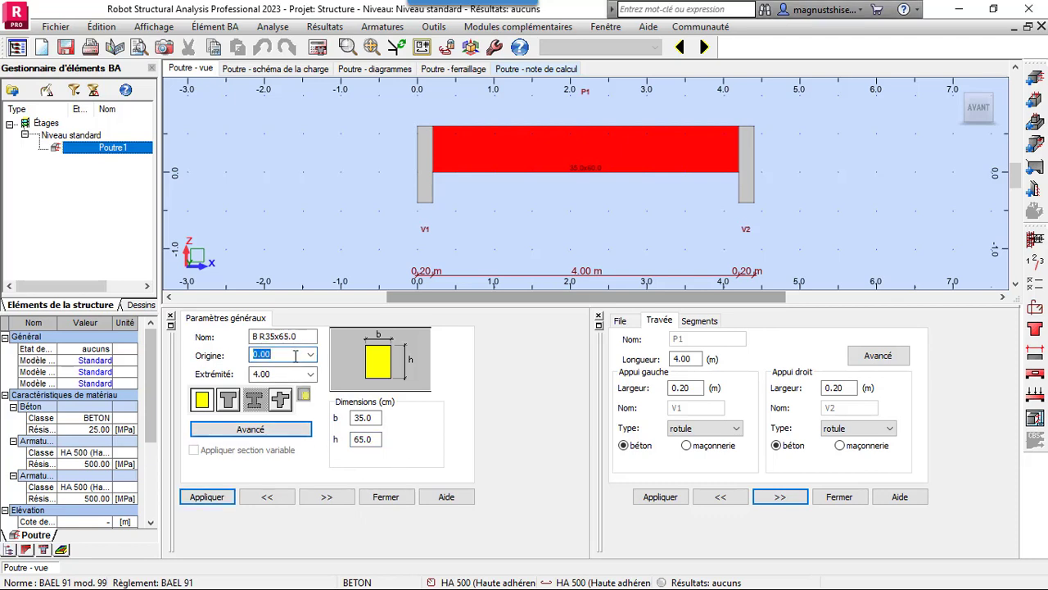
text(1)
key(Tab)
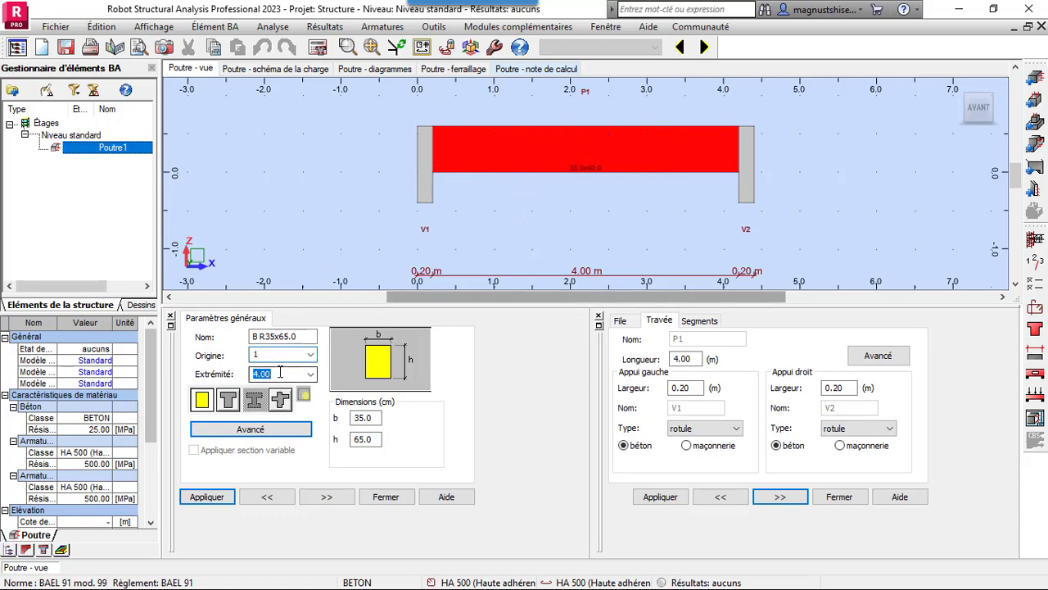
text(2)
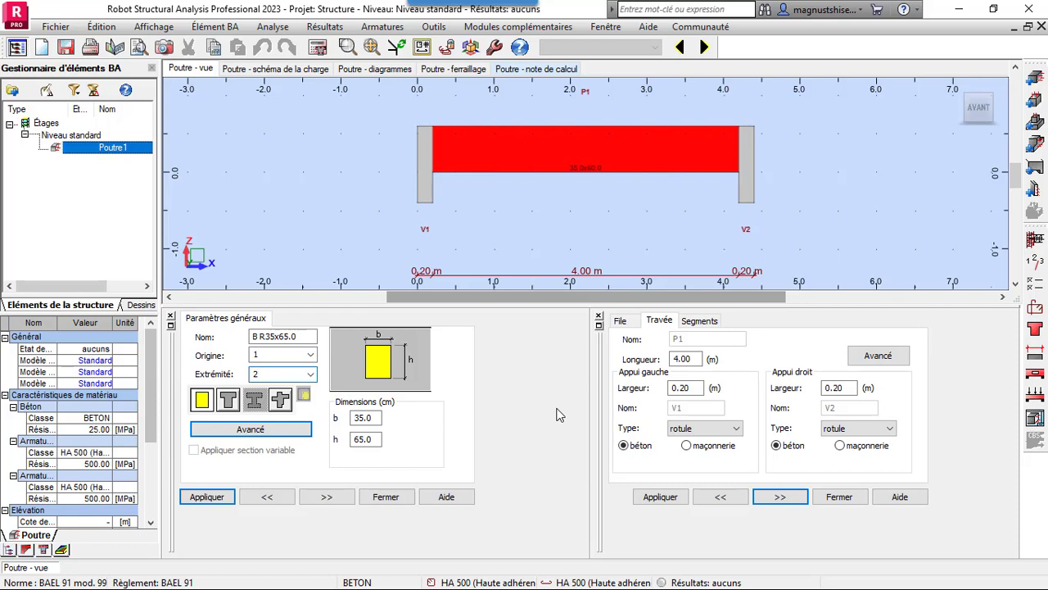
click(209, 499)
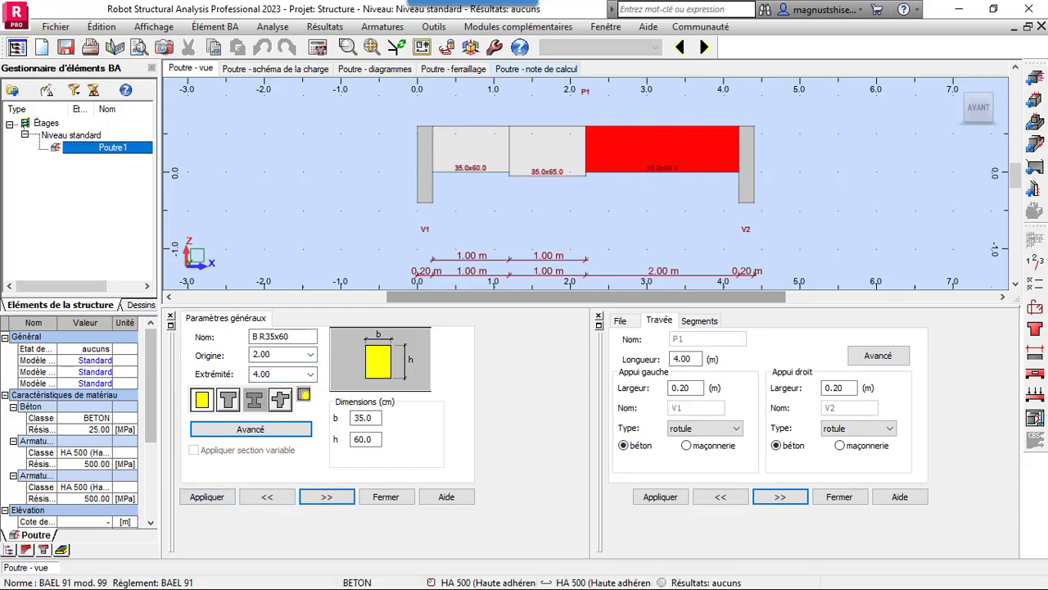
Step: Define the segment from 2 m to 3 m with a section height of 70 cm
drag(276, 374, 240, 378)
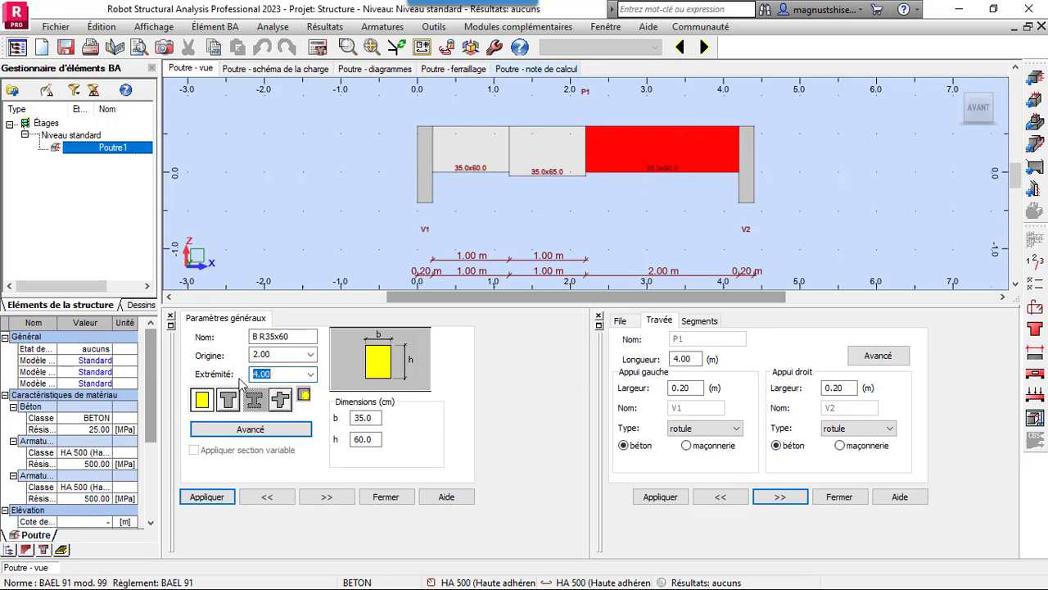
text(3)
click(365, 439)
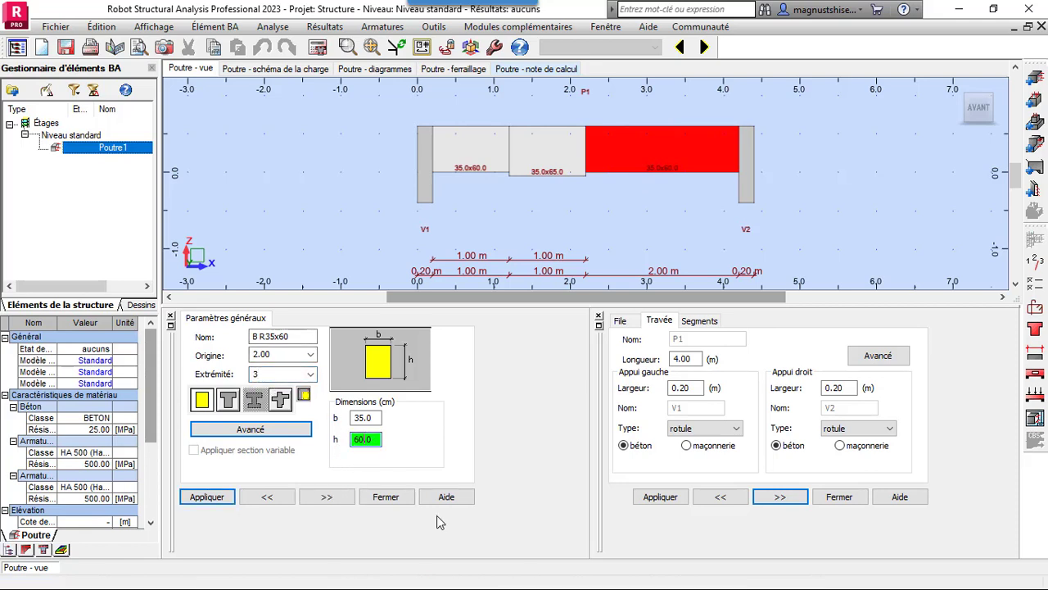
key(BackSpace)
text(7)
click(214, 499)
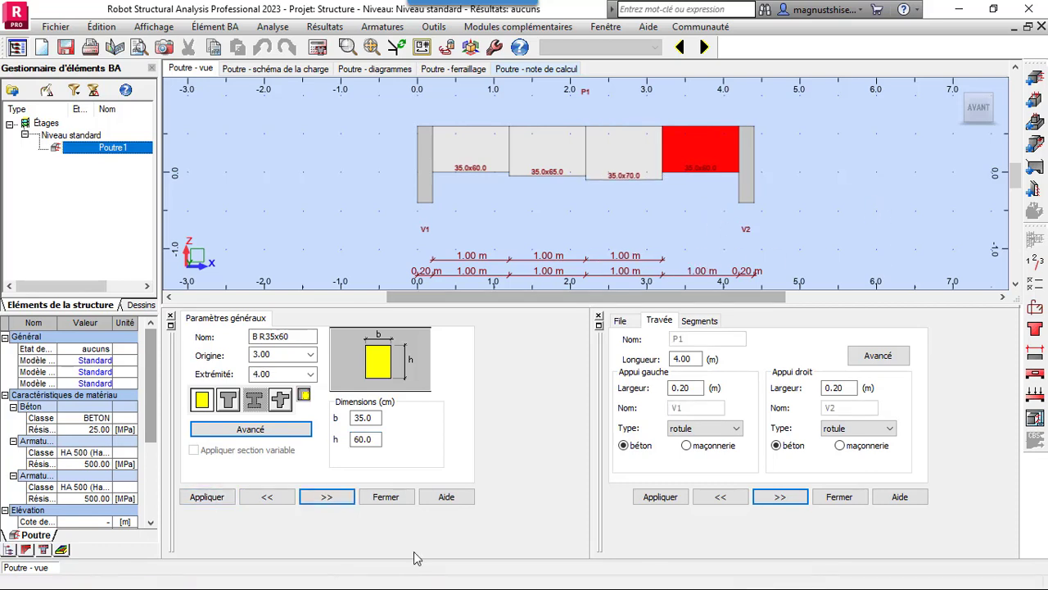
Step: Set the section height of the last segment, from 3 m to 4 m, to 75 cm and deselect it
double_click(363, 440)
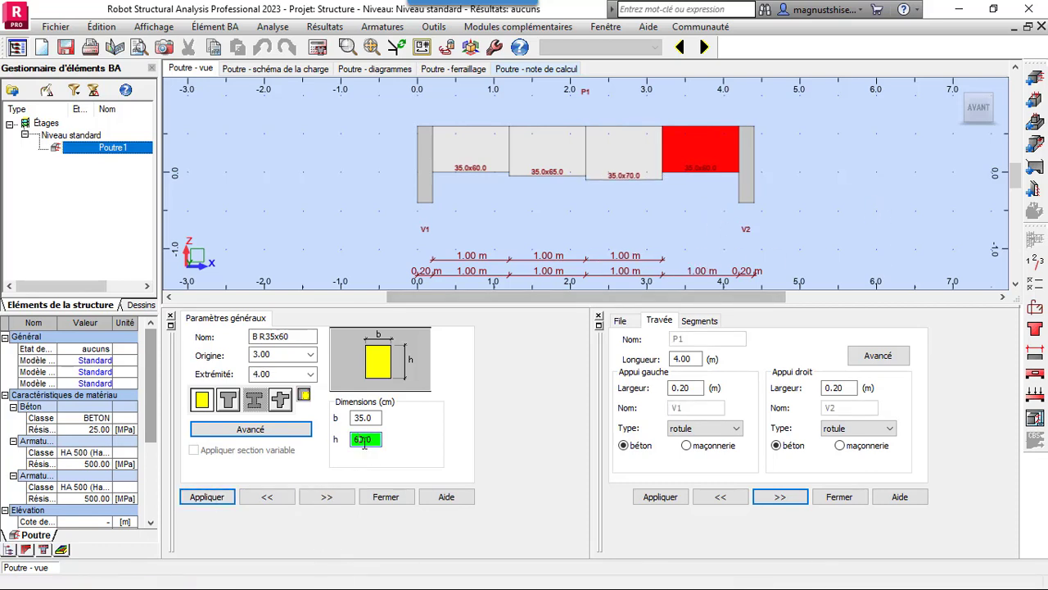
key(BackSpace)
click(211, 501)
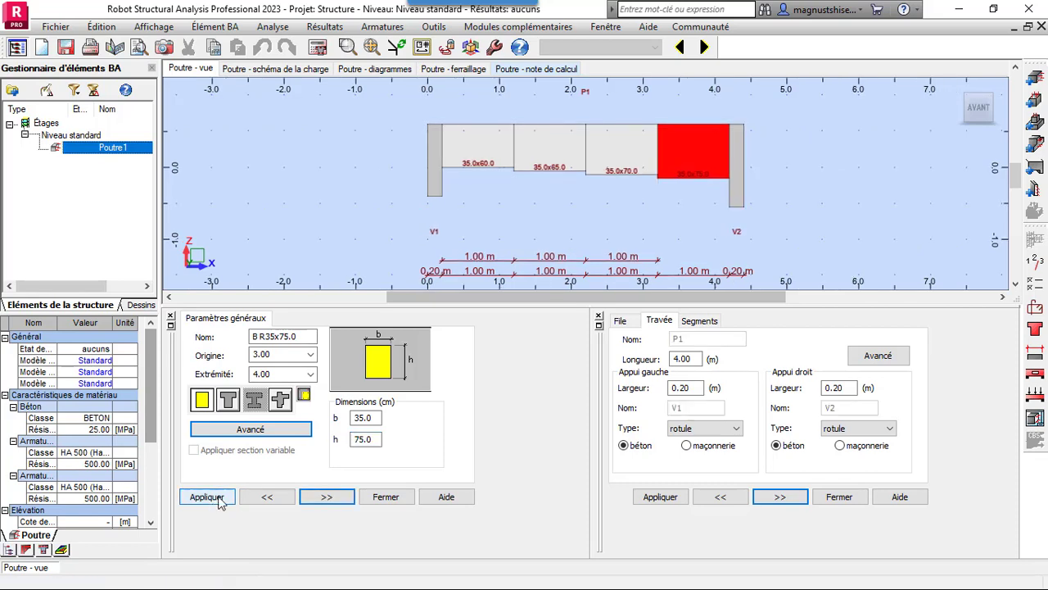
click(823, 174)
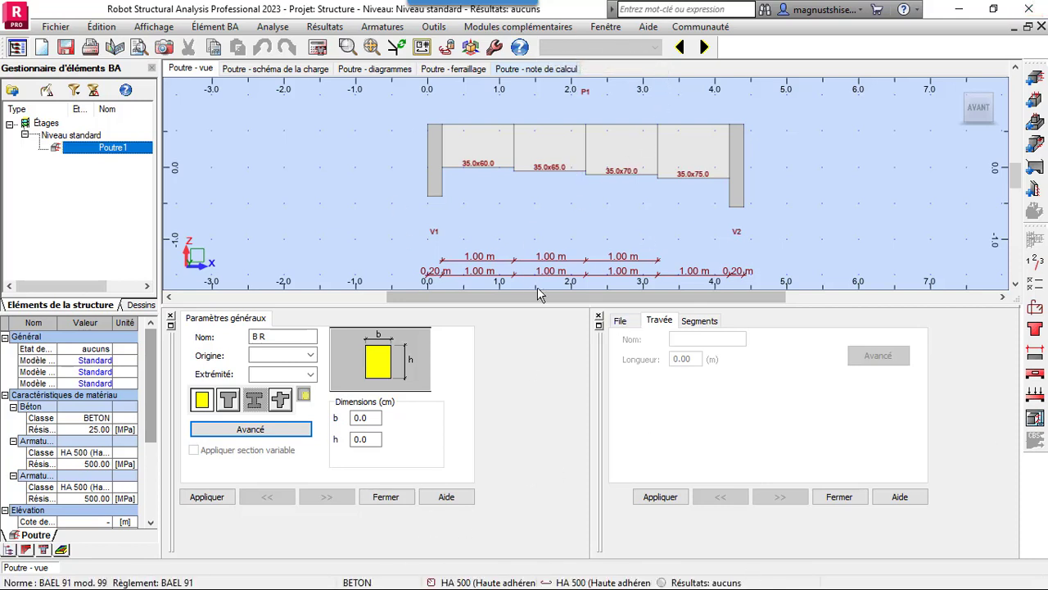
Step: Apply the Arase alignment with dz = -5.0 cm to the 35x65 segment between 1 m and 2 m
click(563, 163)
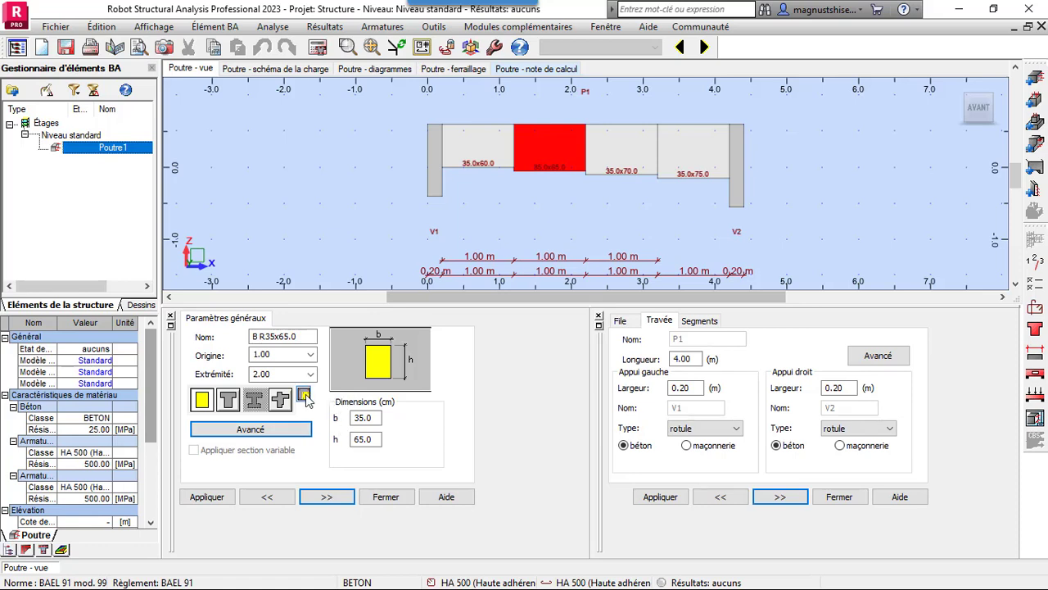
click(304, 398)
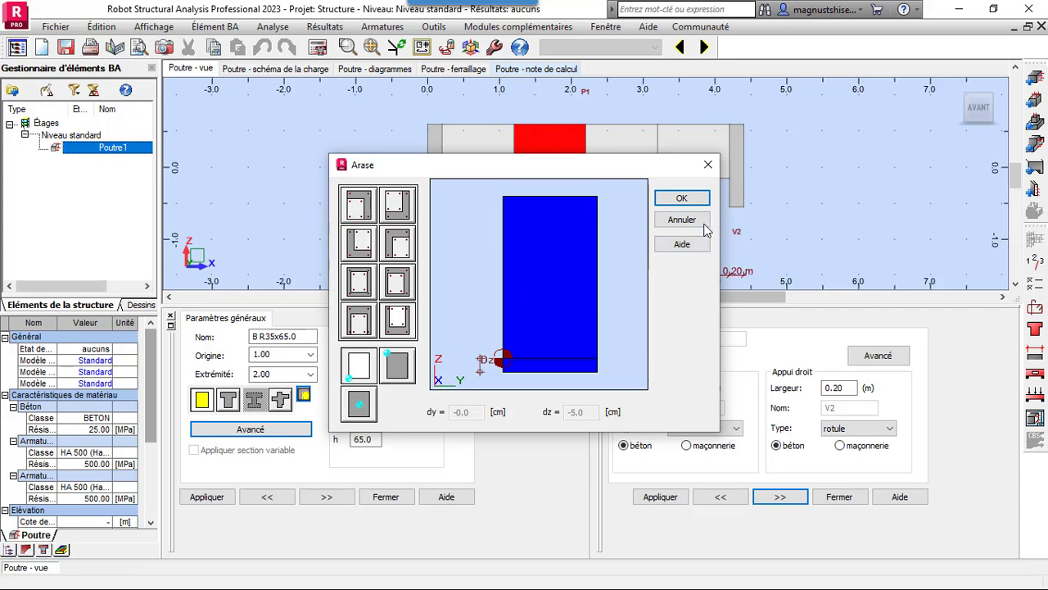
click(683, 199)
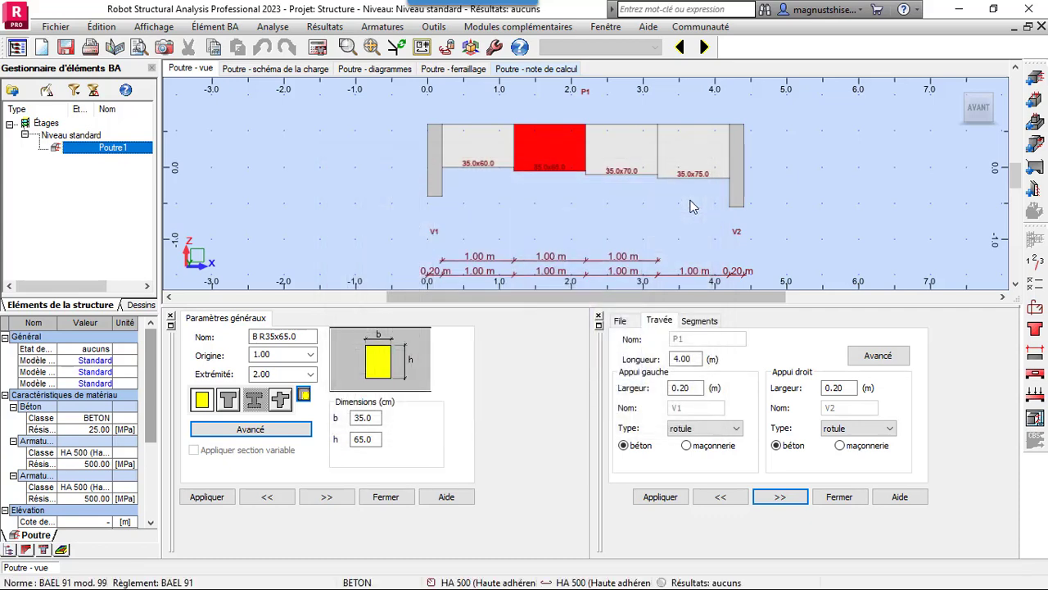
click(216, 500)
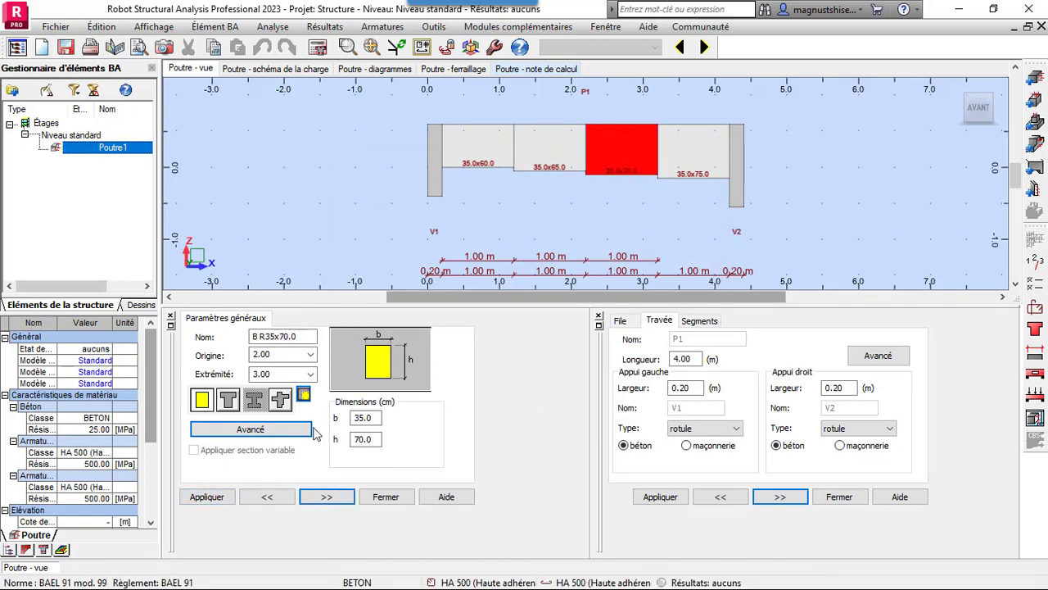
Step: Apply the Arase alignment with dz = -5.0 cm to the 35x70 segment between 2 m and 3 m
click(270, 429)
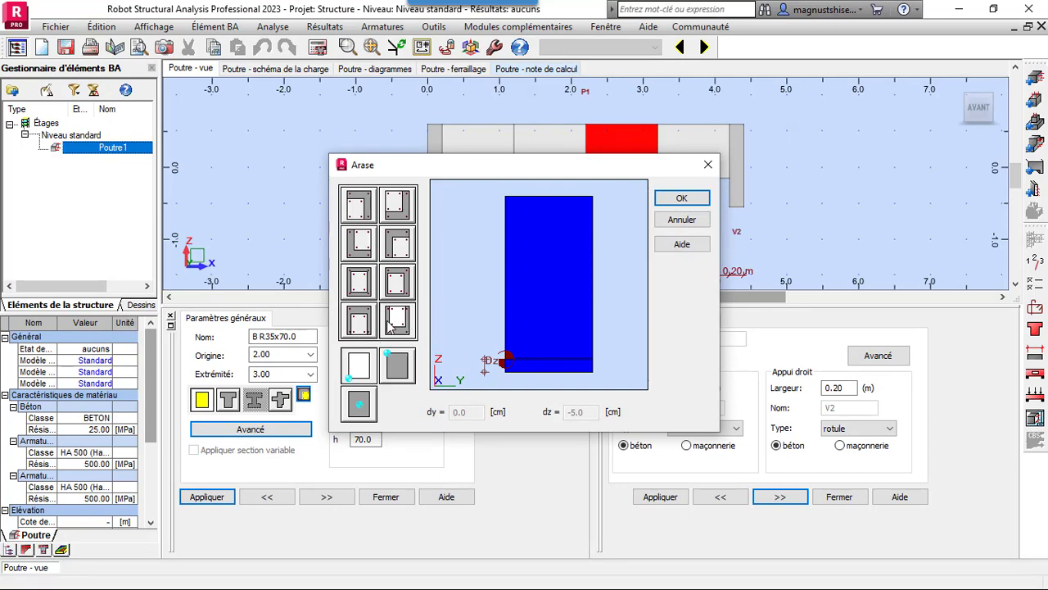
click(681, 198)
click(211, 492)
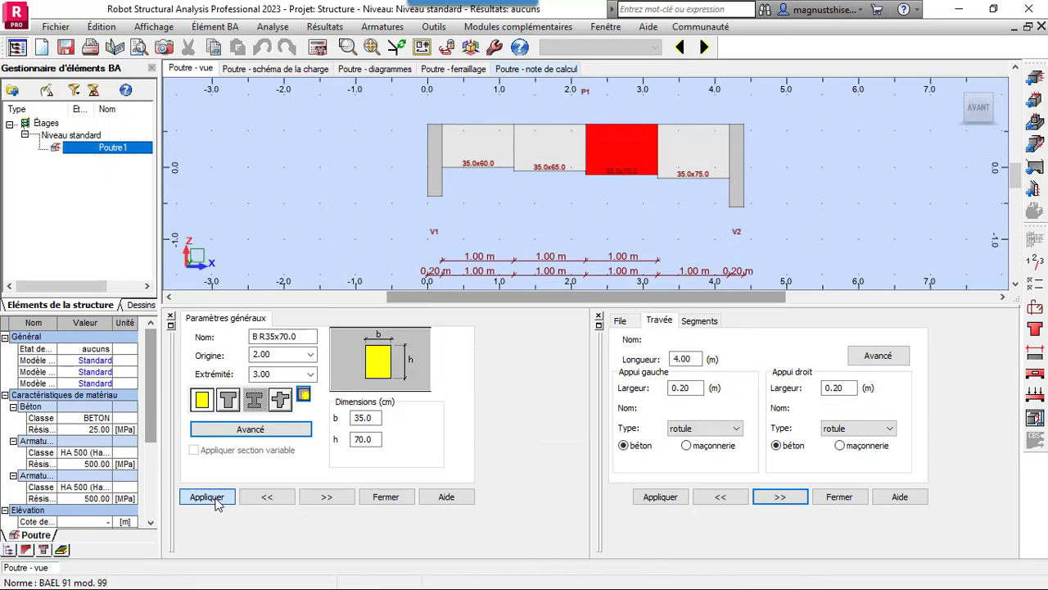
Step: Apply the Arase alignment with dz = -5.0 cm to the 35x75 end segment, then deselect it
click(688, 151)
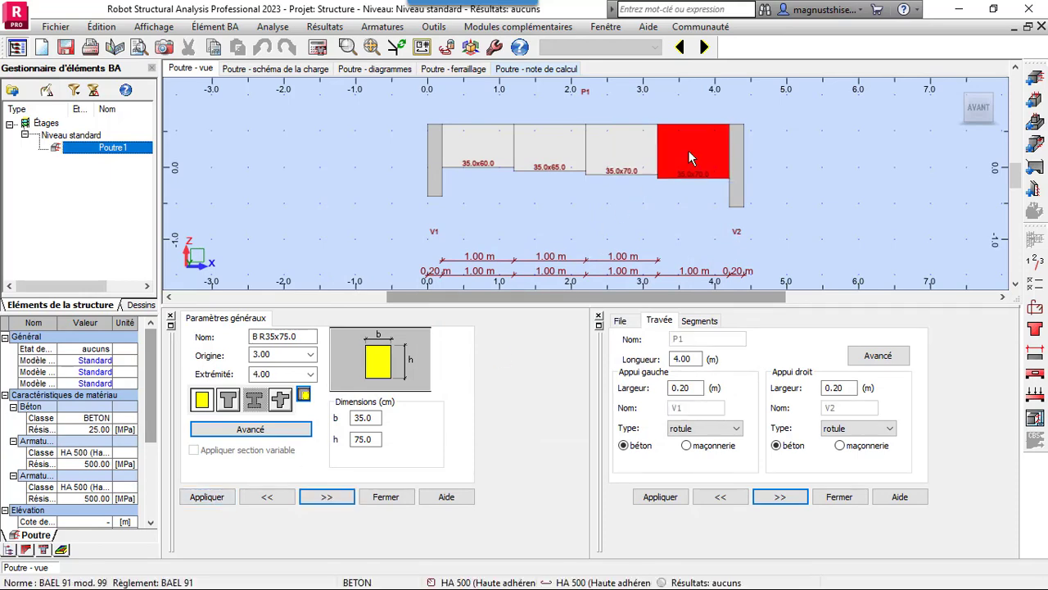
click(303, 397)
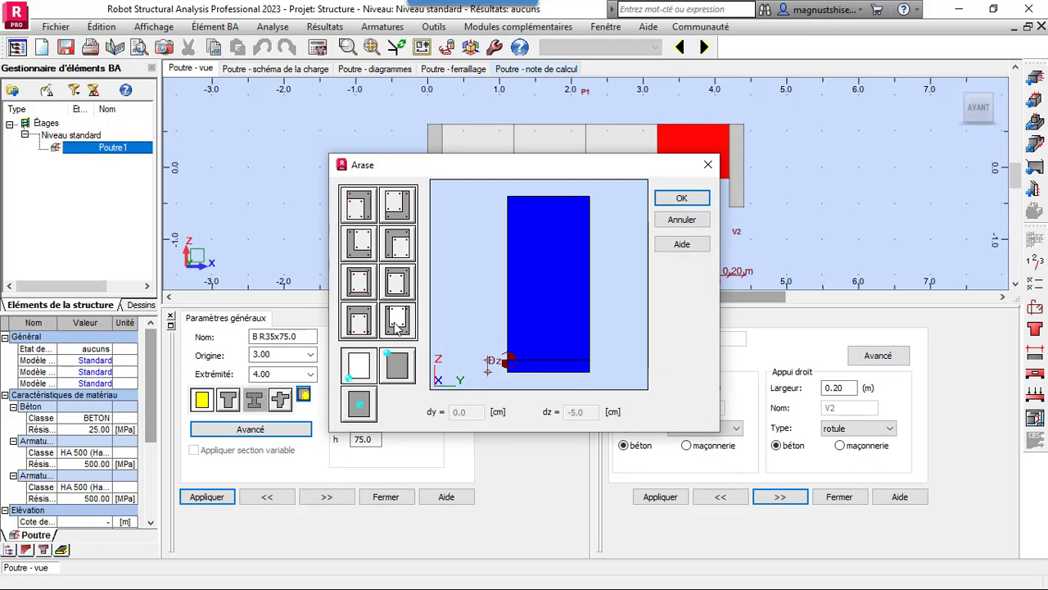
click(688, 200)
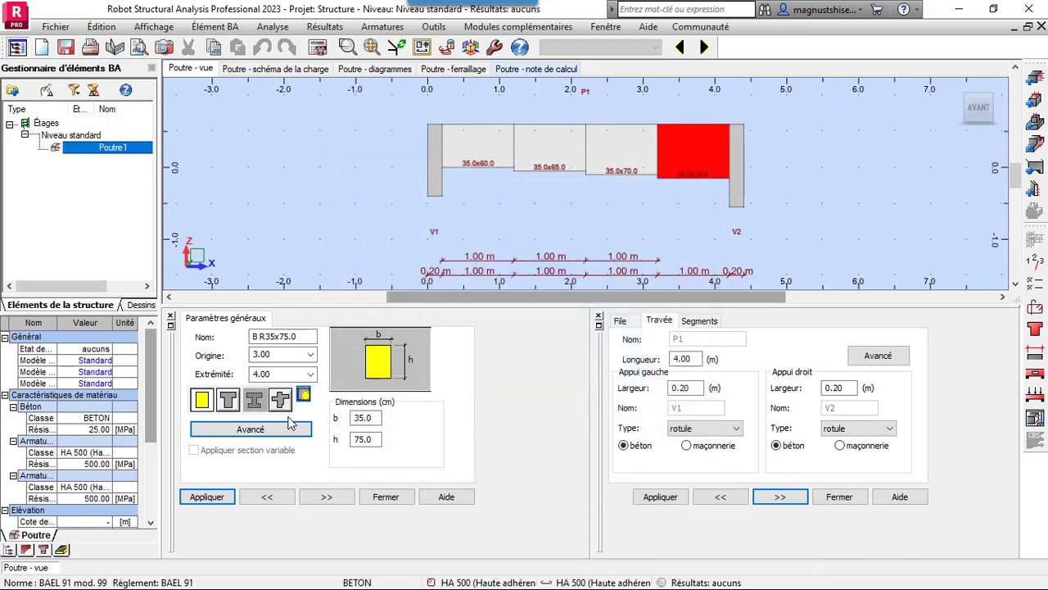
click(205, 496)
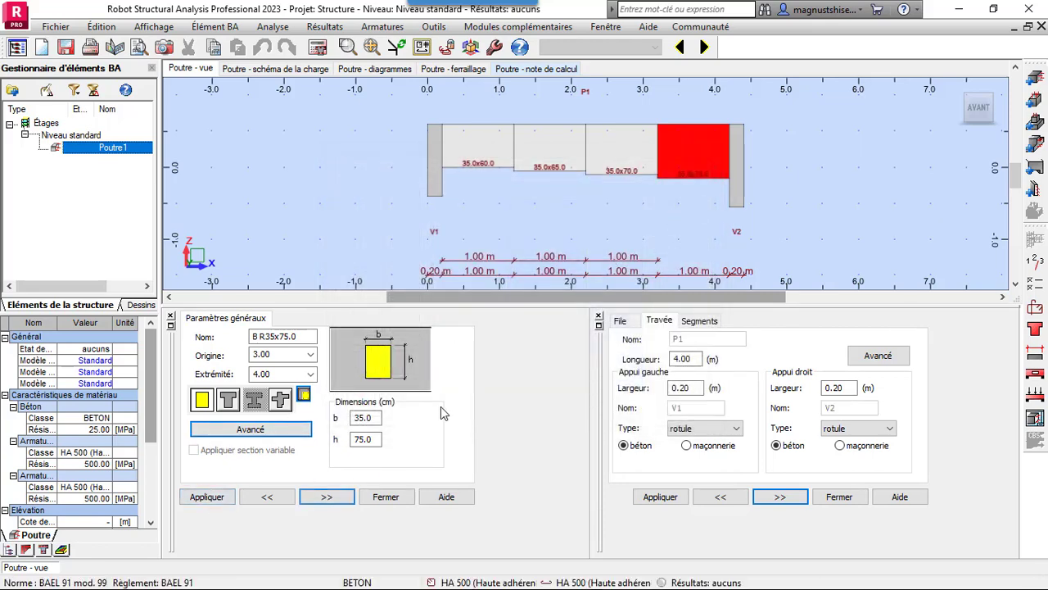
click(810, 157)
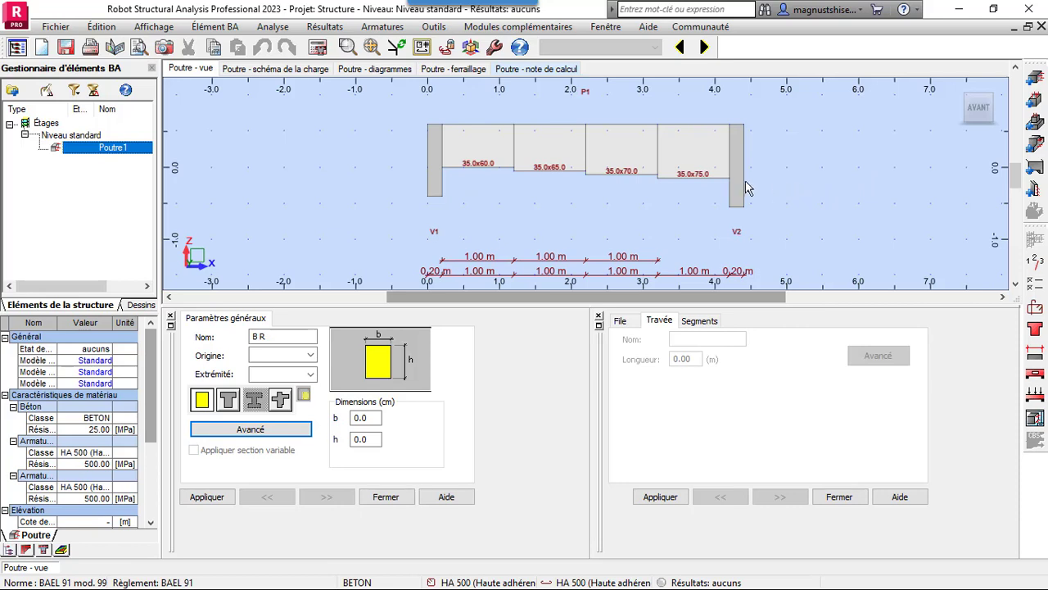
Step: Add a uniform linear exploitation load of p1 = 5 kN/m on span 1 in the Z direction
click(278, 69)
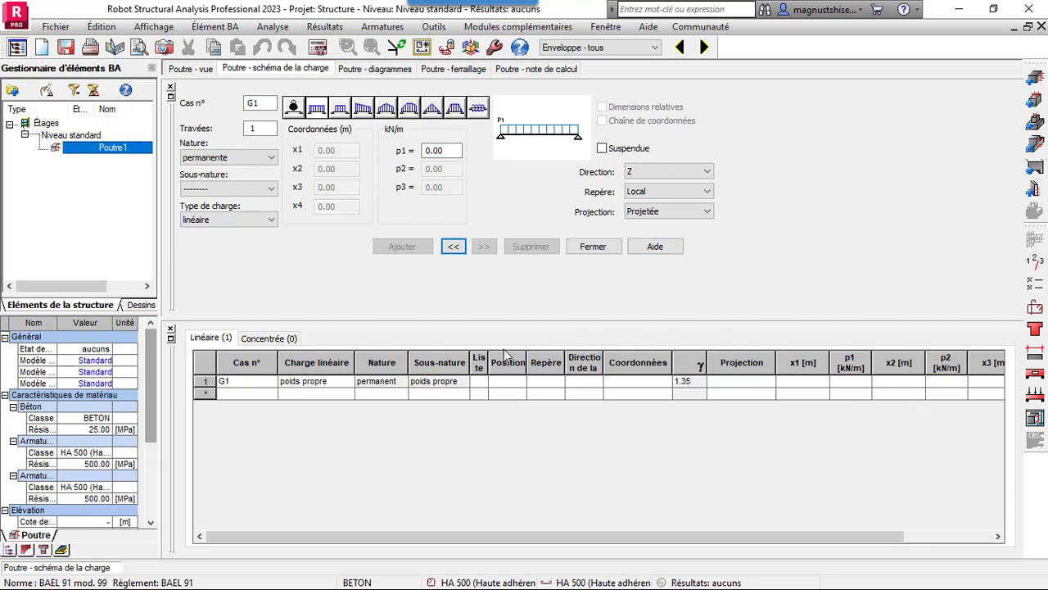
click(266, 393)
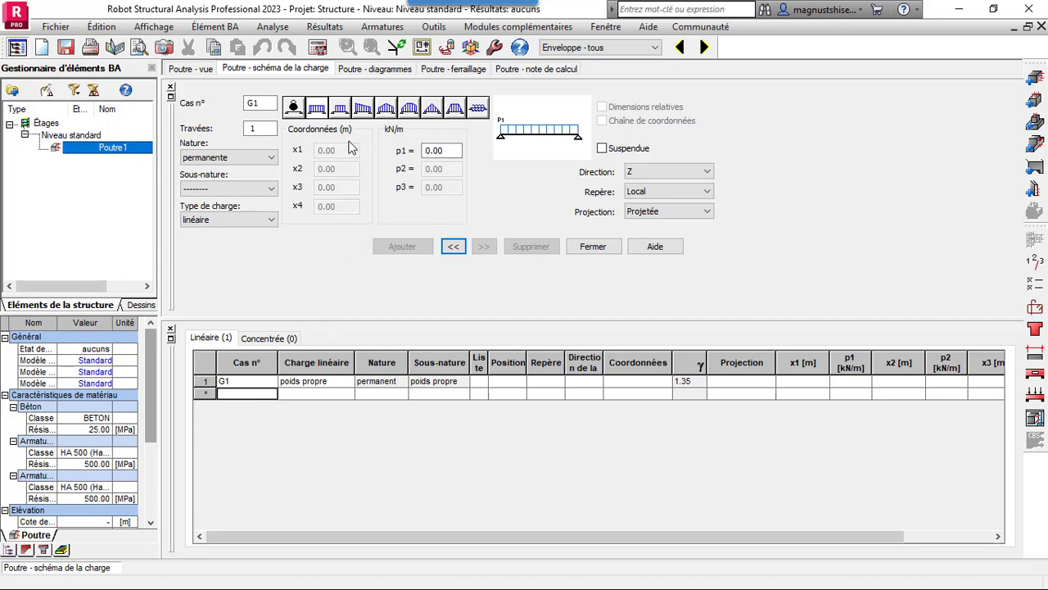
click(237, 157)
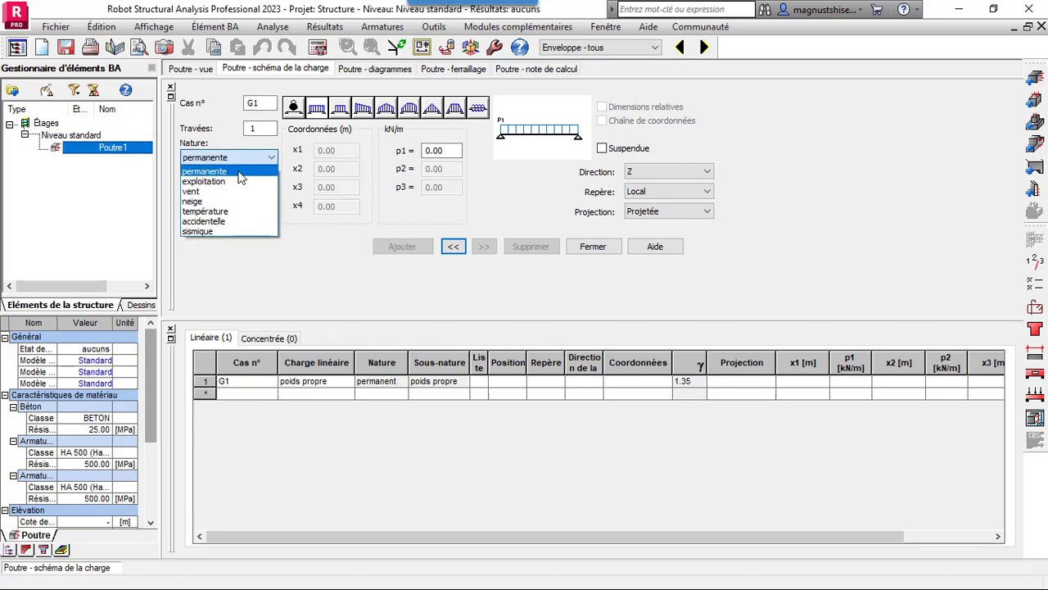
click(233, 183)
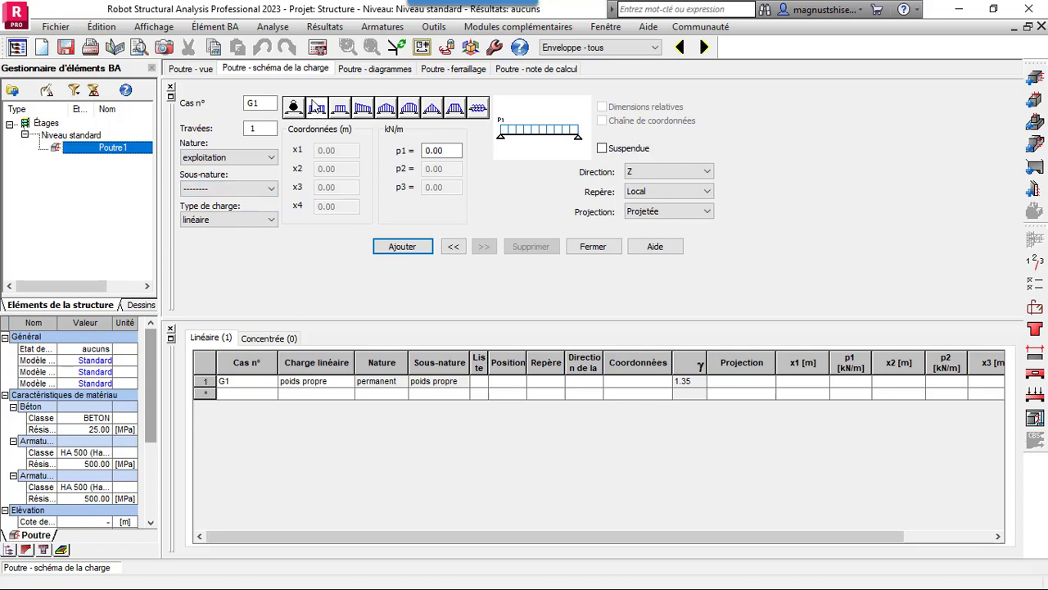
click(320, 113)
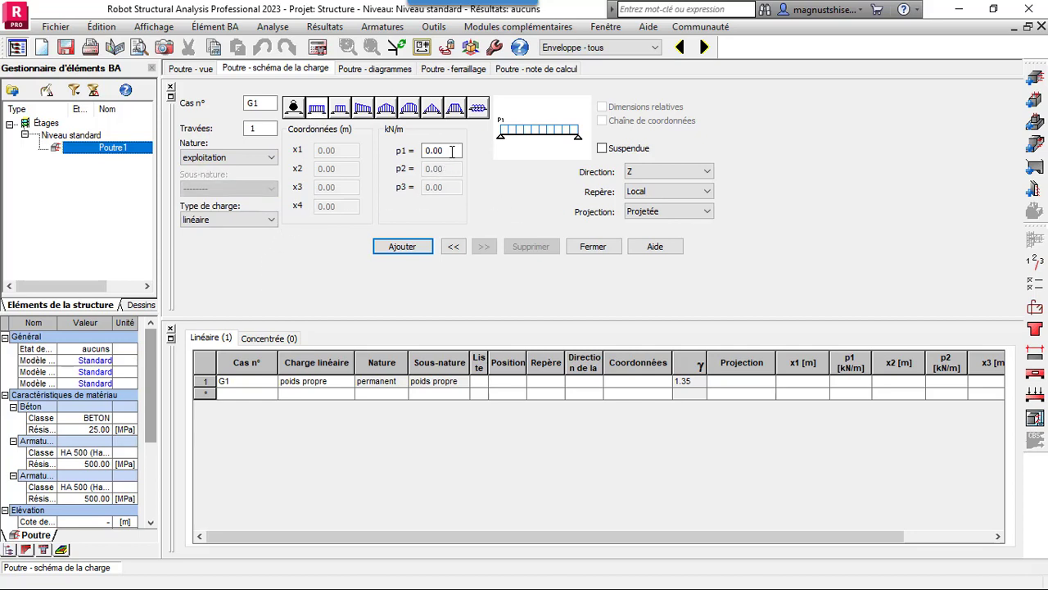
click(450, 151)
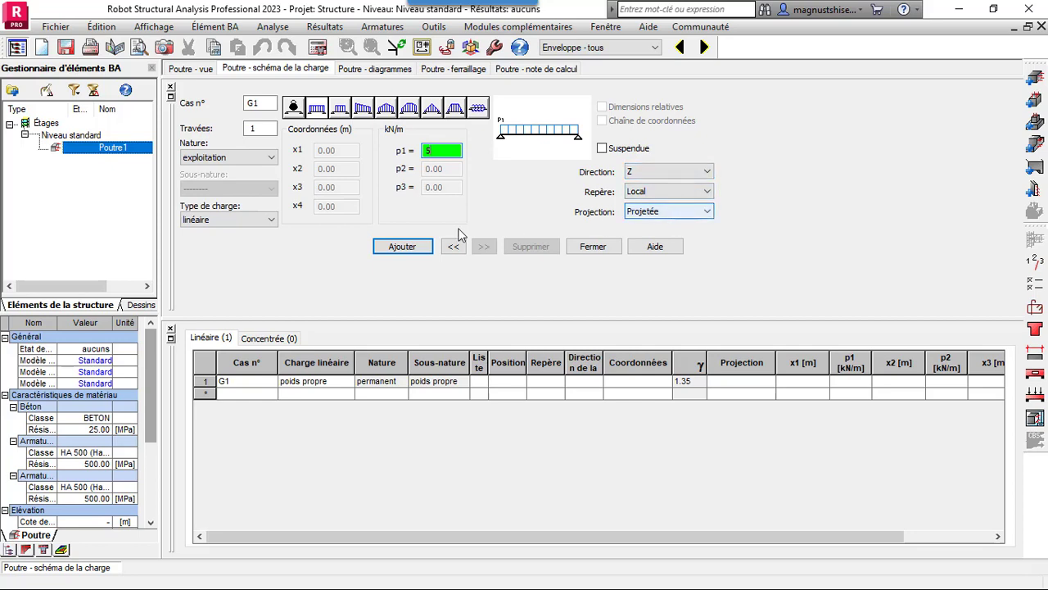
click(418, 249)
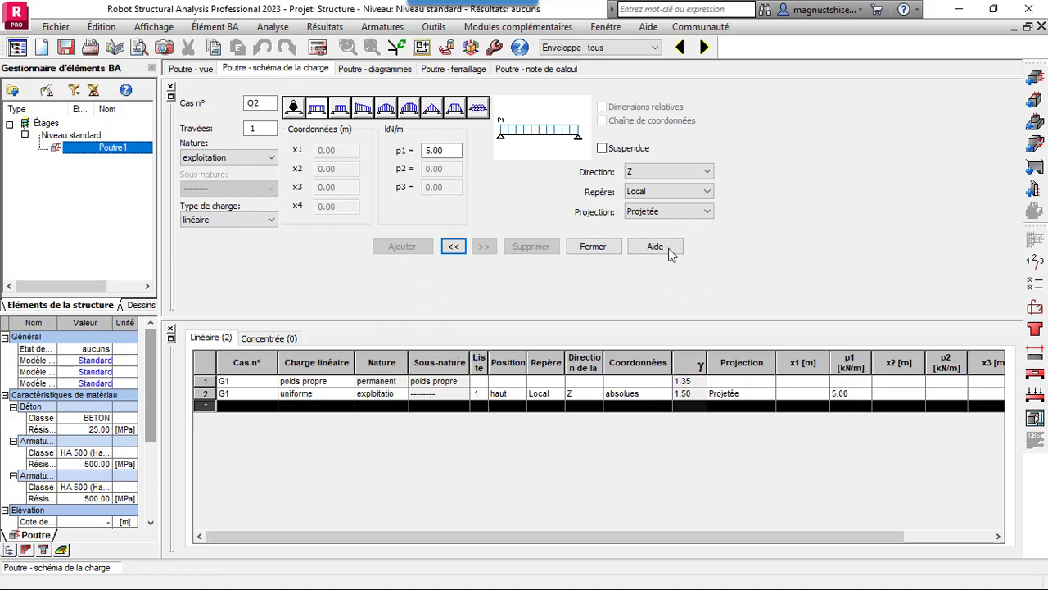
Step: Review the linear and concentrated load tables and the beam's bending moment diagrams, and return to the beam elevation
click(243, 157)
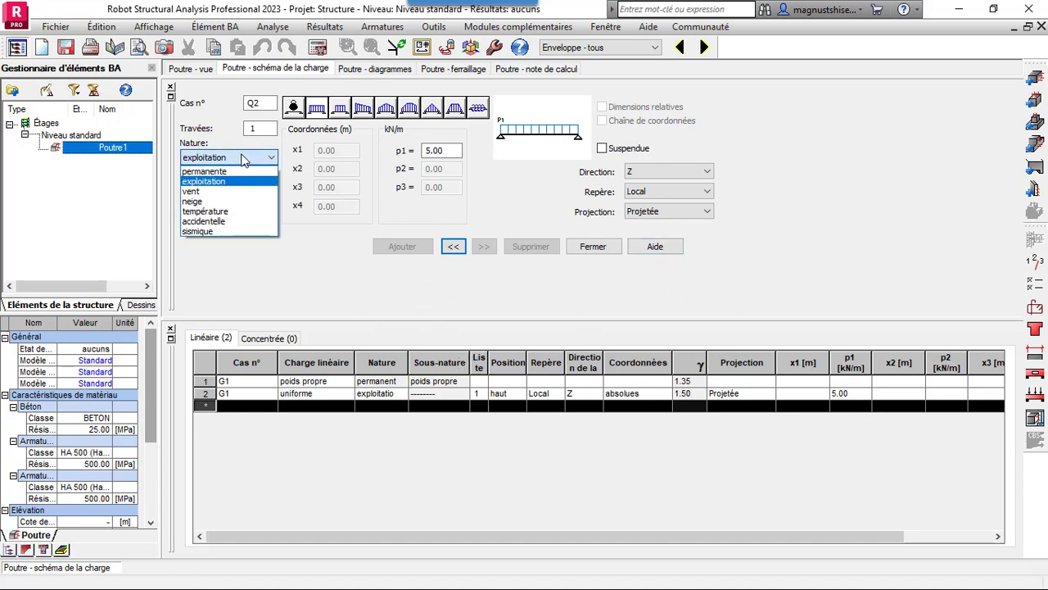
click(301, 297)
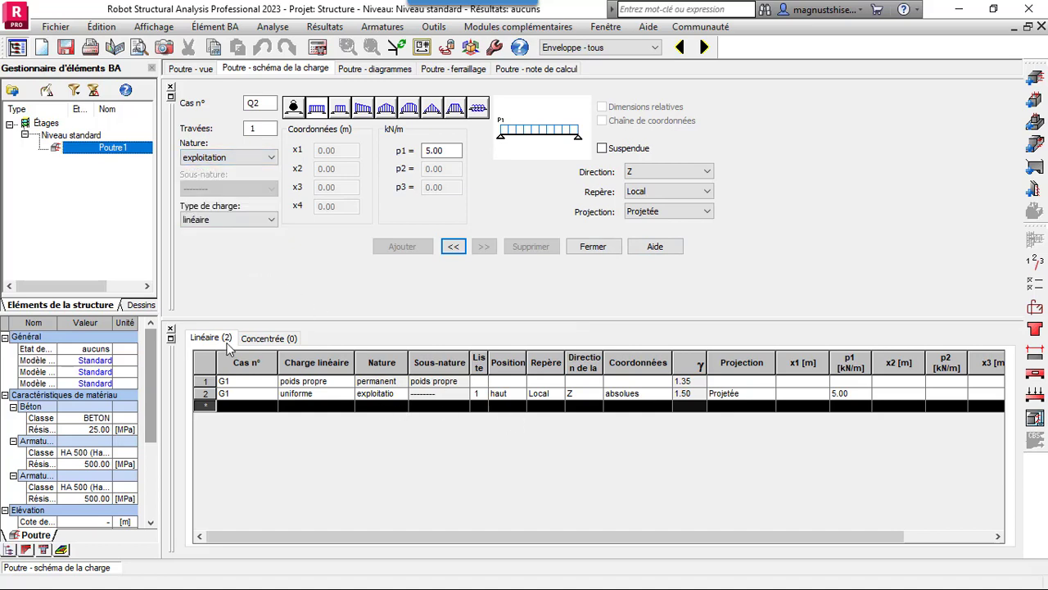
click(263, 338)
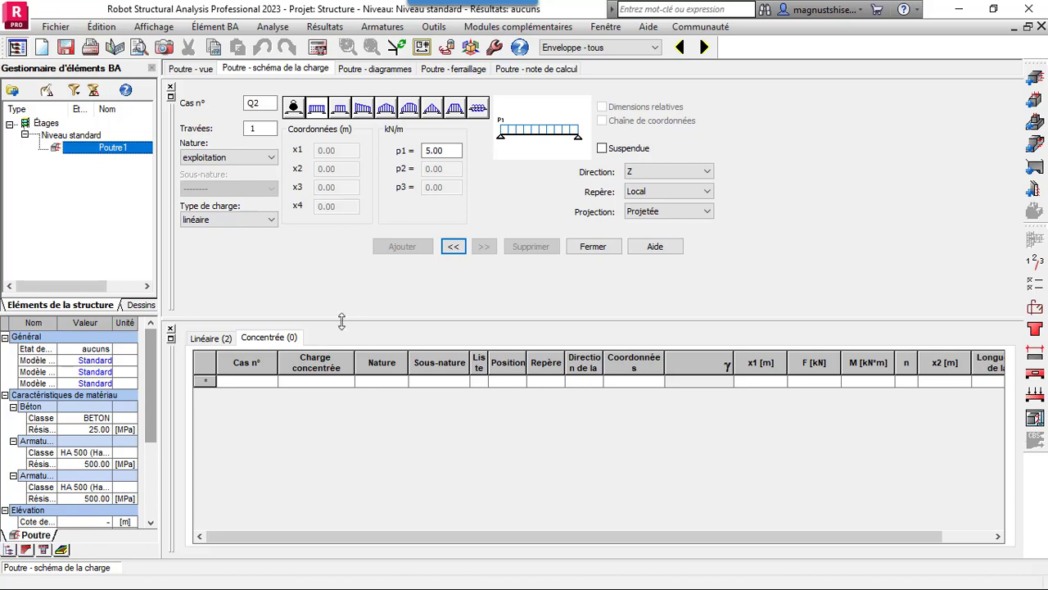
click(219, 338)
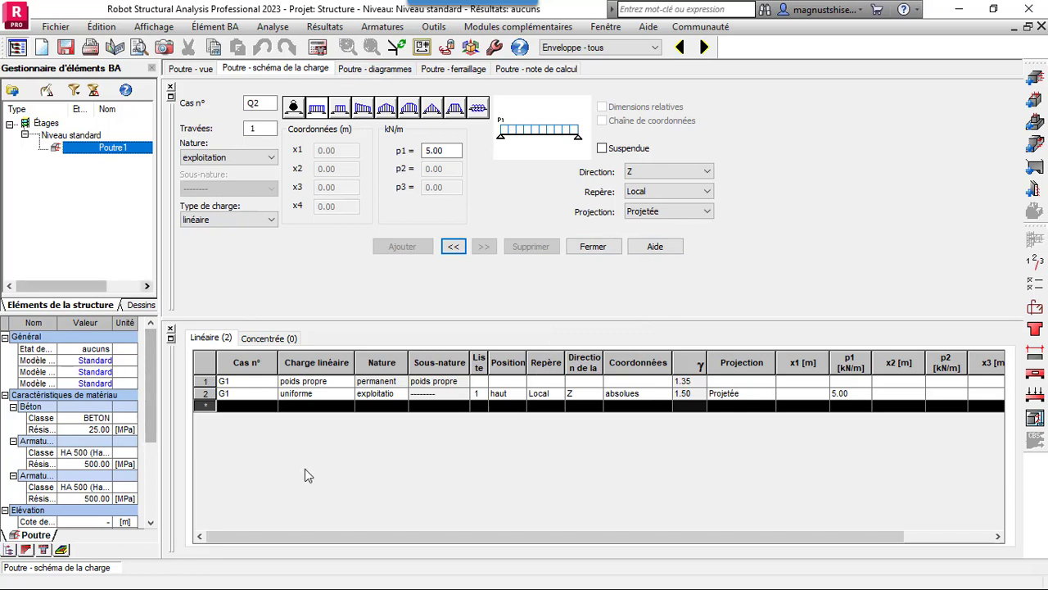
click(388, 72)
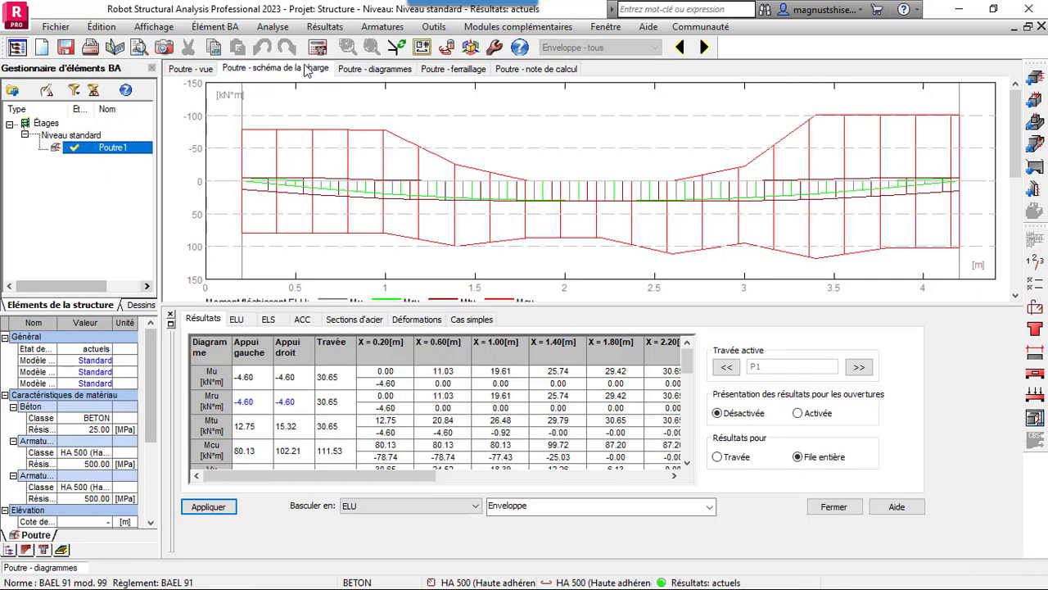
click(305, 70)
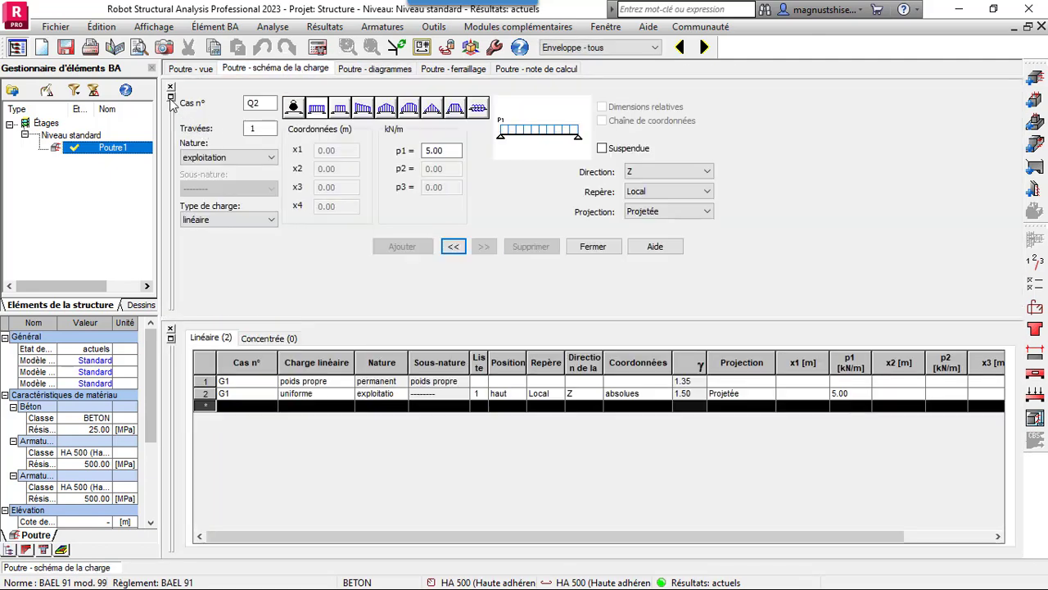
click(190, 69)
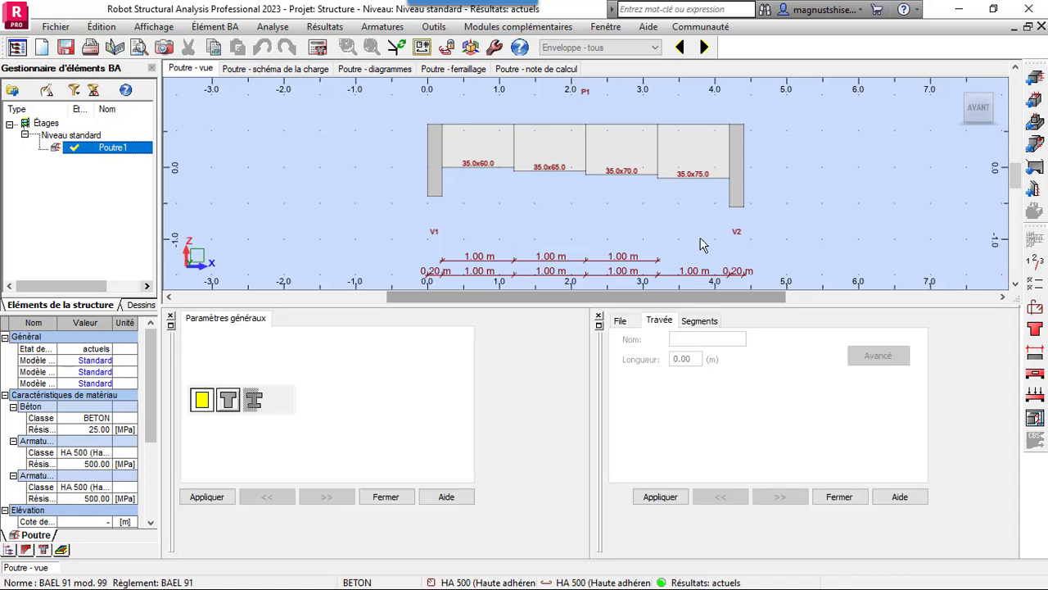
Step: Enable consideration of the axial force in the advanced calculation options
scroll(683, 157, up, 1)
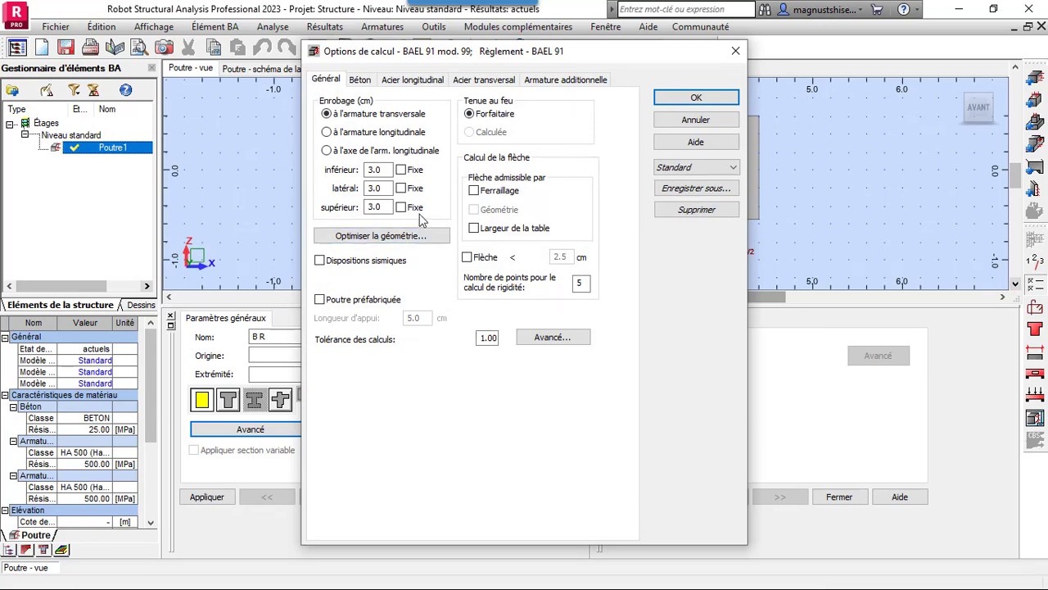
click(565, 338)
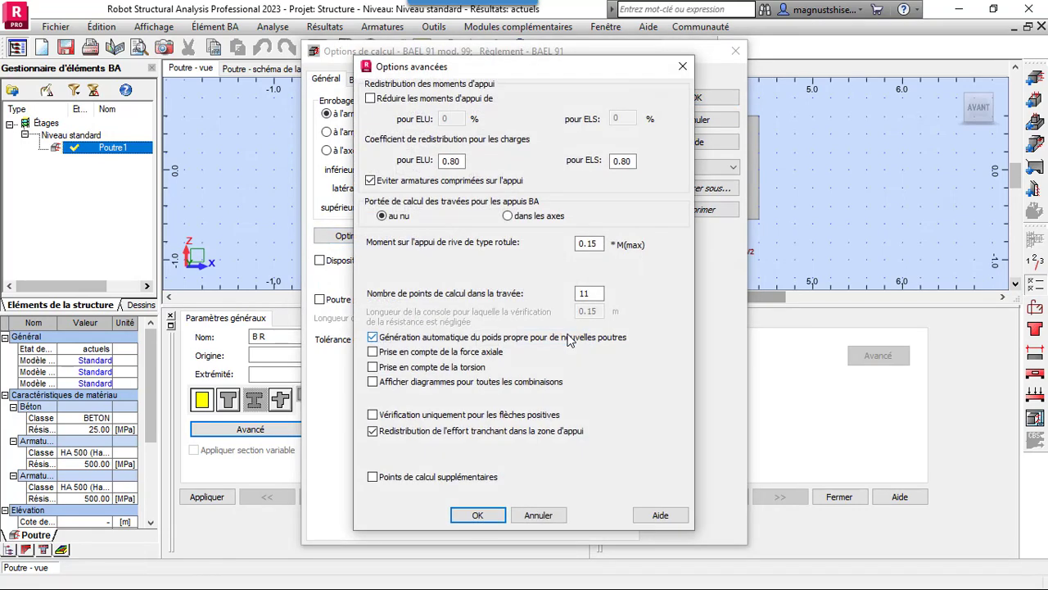
click(375, 352)
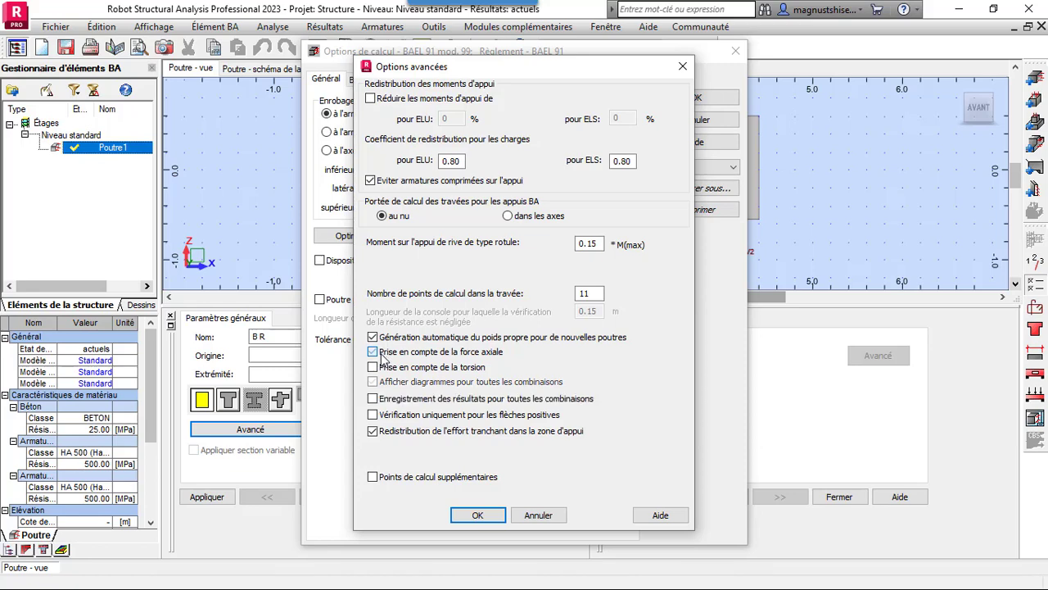
click(475, 516)
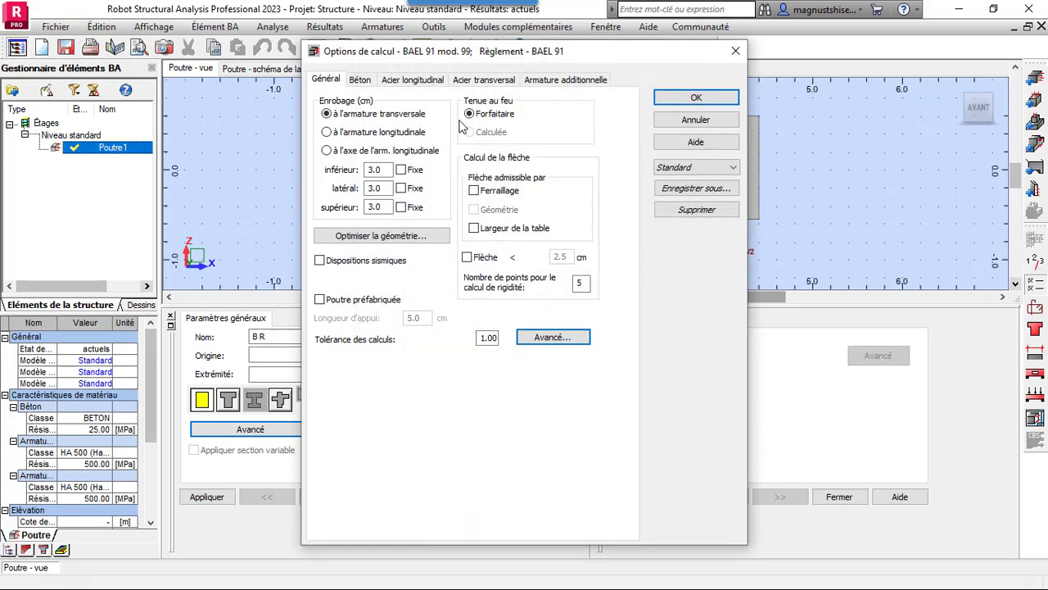
Step: Exclude the 6 mm and 8 mm diameters from the longitudinal steel in the calculation options
click(363, 82)
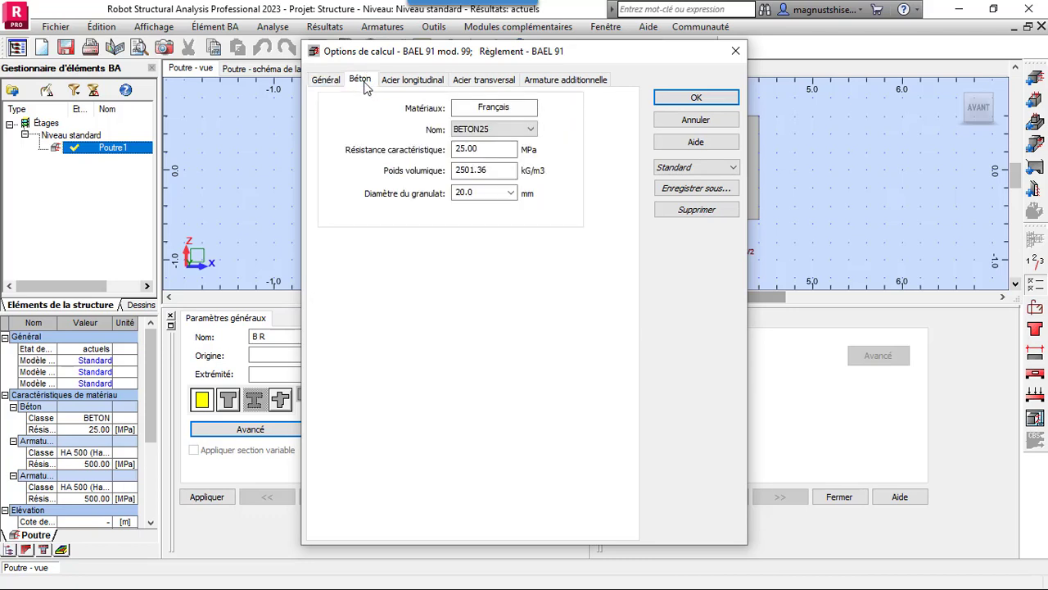
click(412, 82)
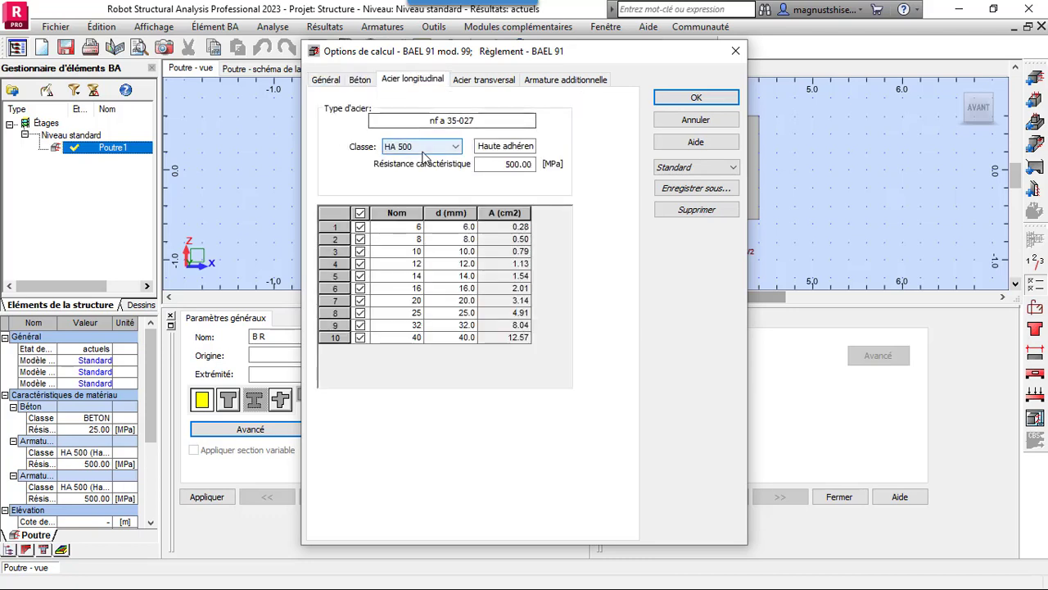
click(360, 240)
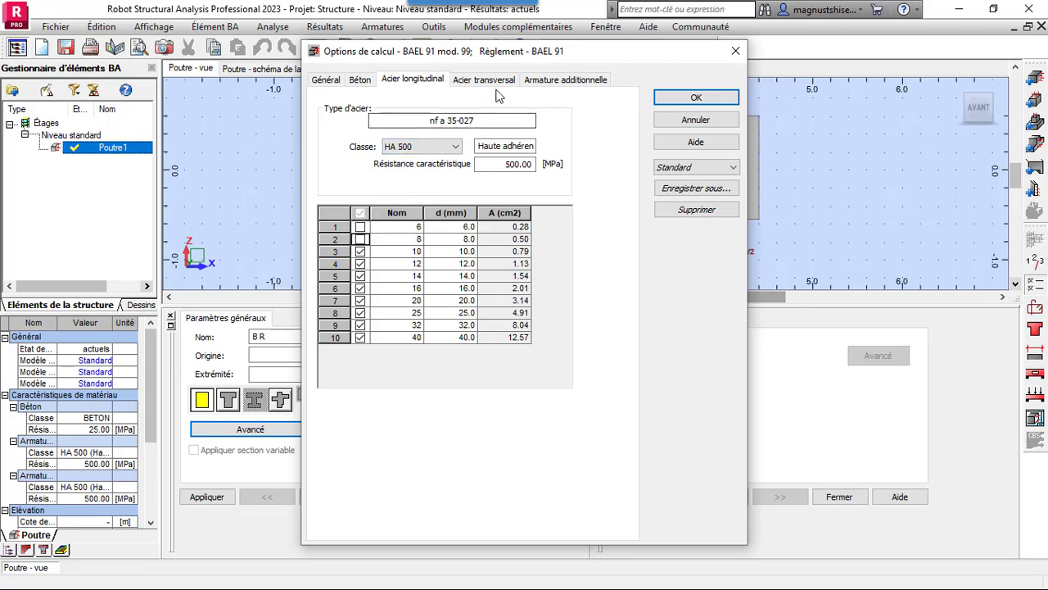
Step: Restrict the transverse steel to diameters 6, 8, 10 and 12 mm and accept the calculation options
click(489, 79)
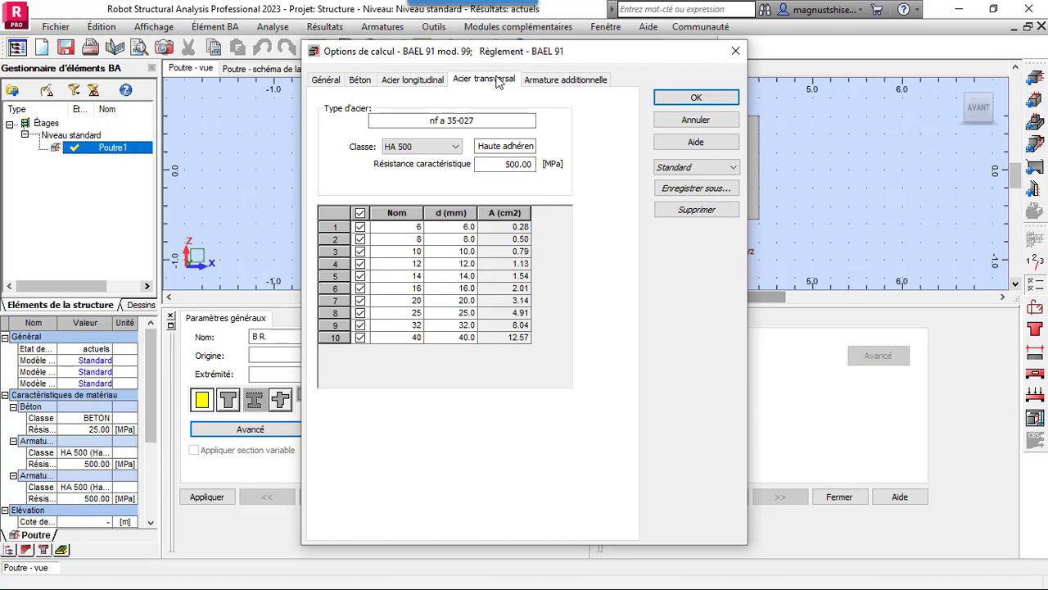
click(359, 213)
click(360, 227)
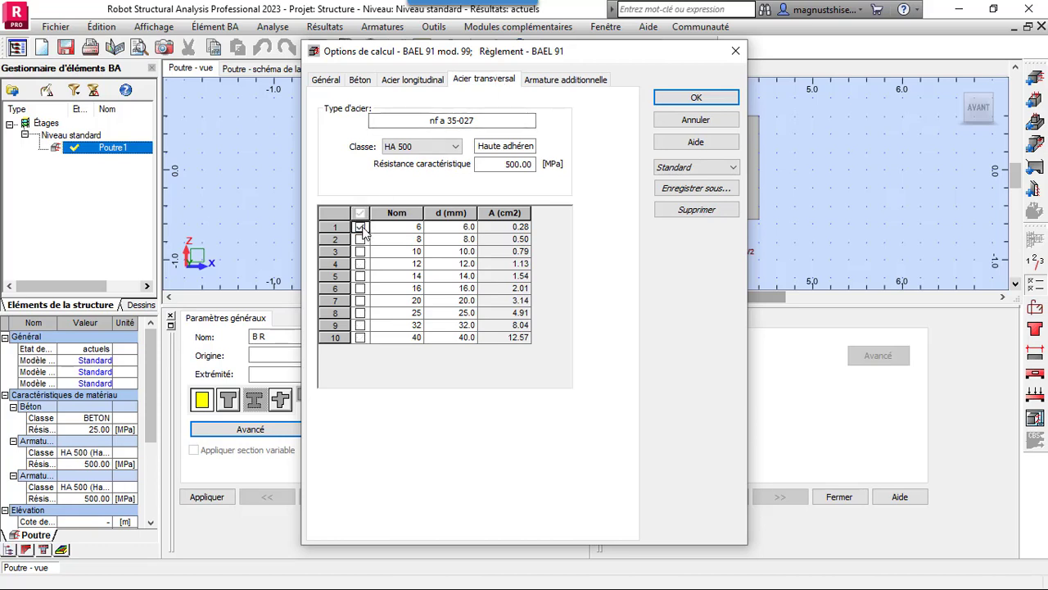
click(361, 239)
click(361, 251)
click(362, 263)
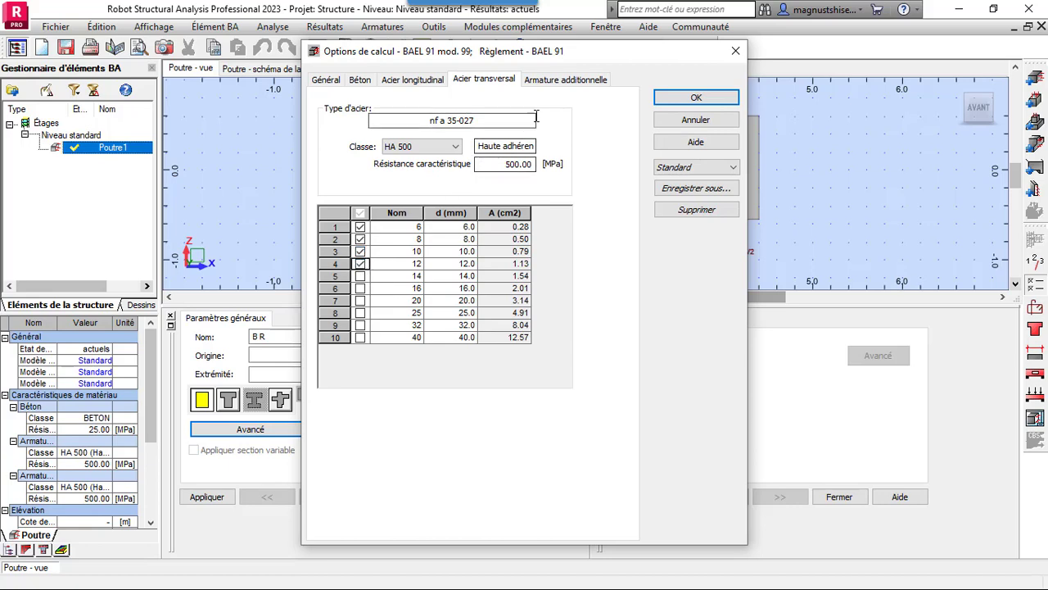
click(583, 79)
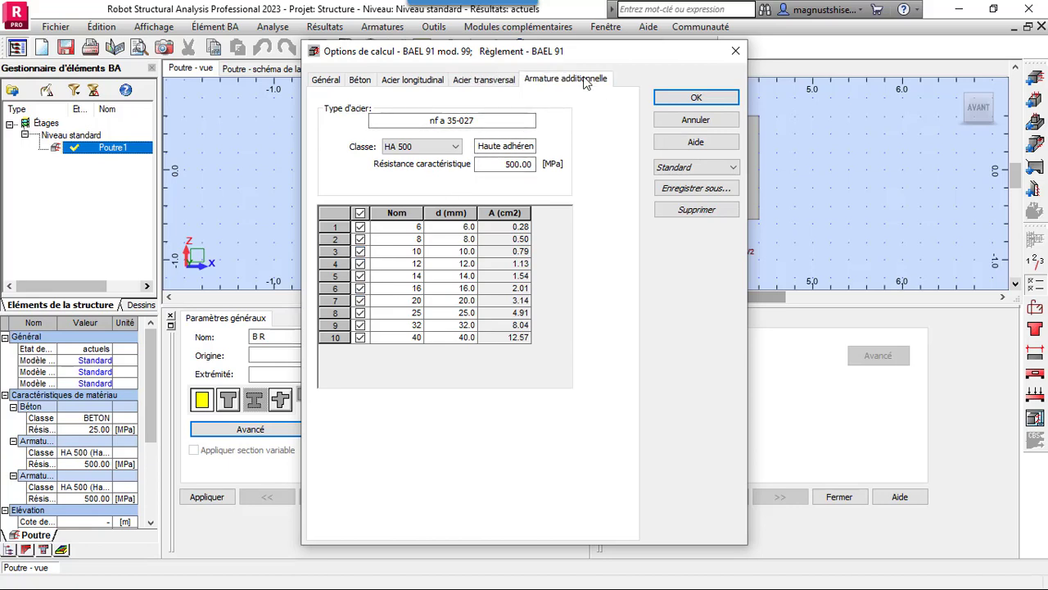
click(665, 99)
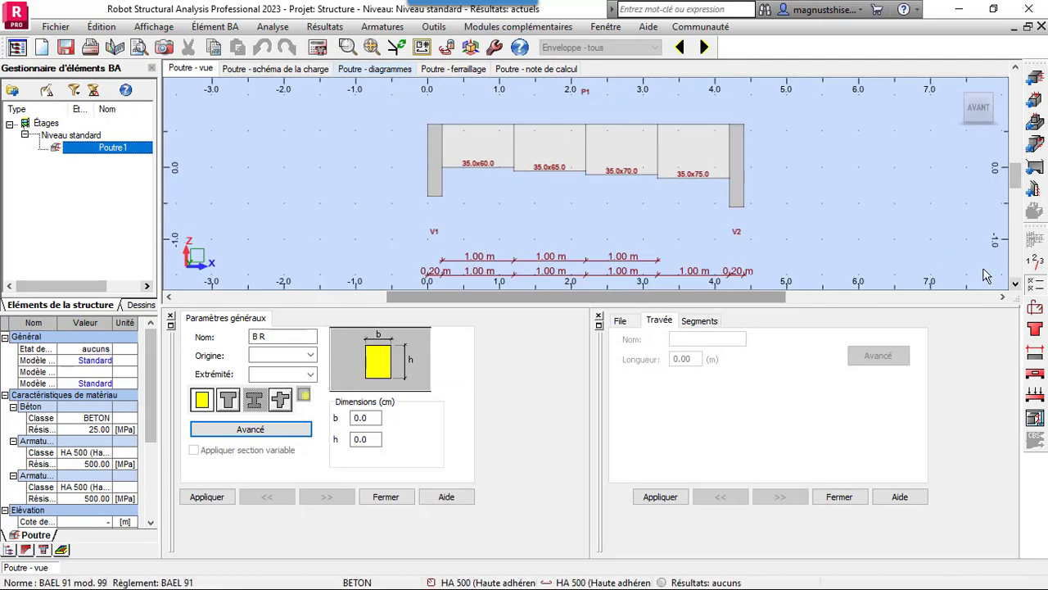
Step: Accept the Standard reinforcement arrangement parameters and run the beam calculation without generating drawings
click(1036, 309)
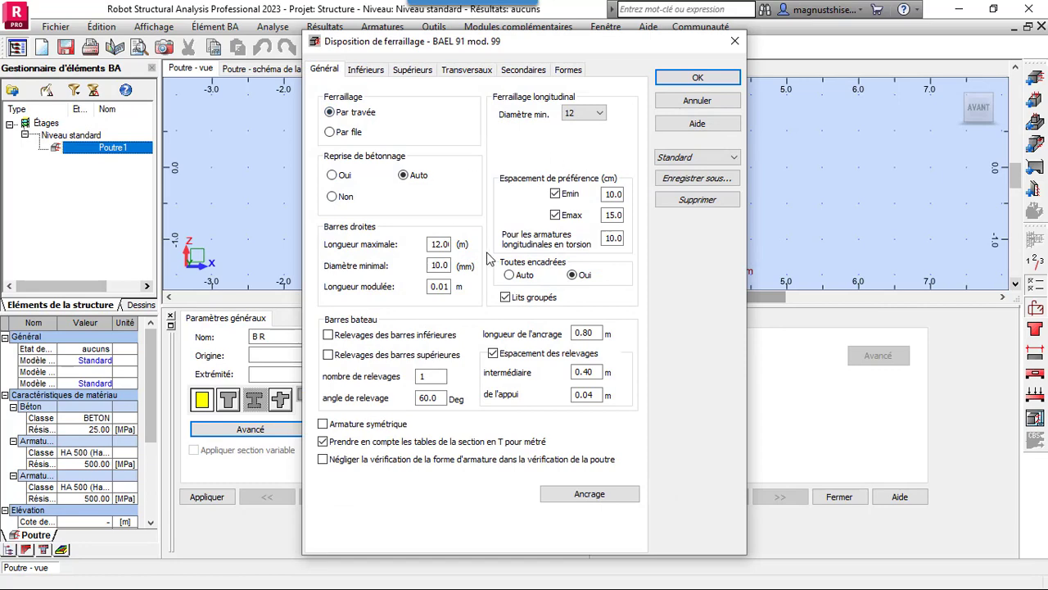
click(708, 80)
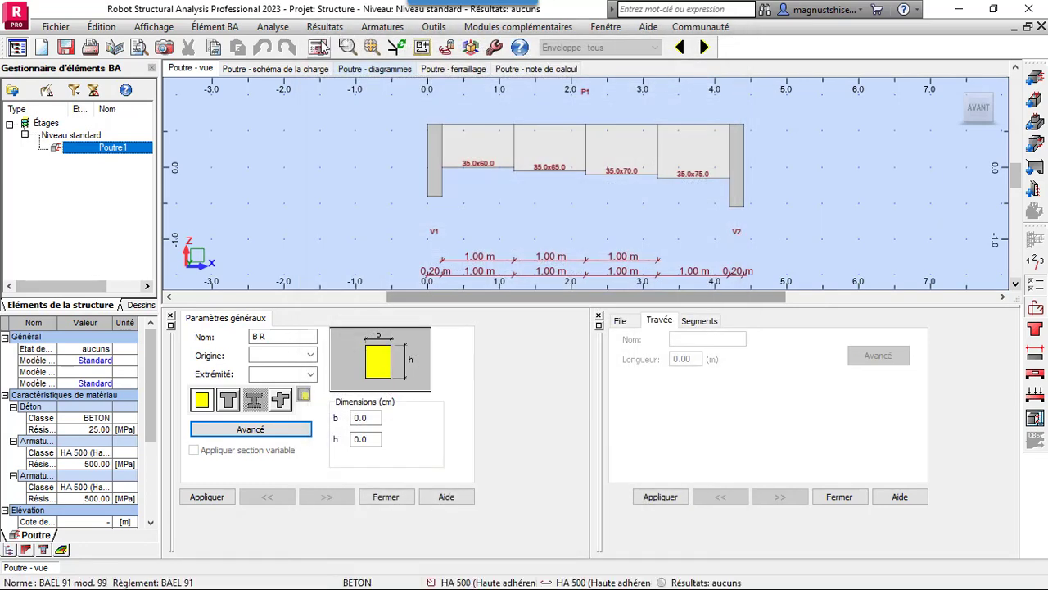
click(320, 48)
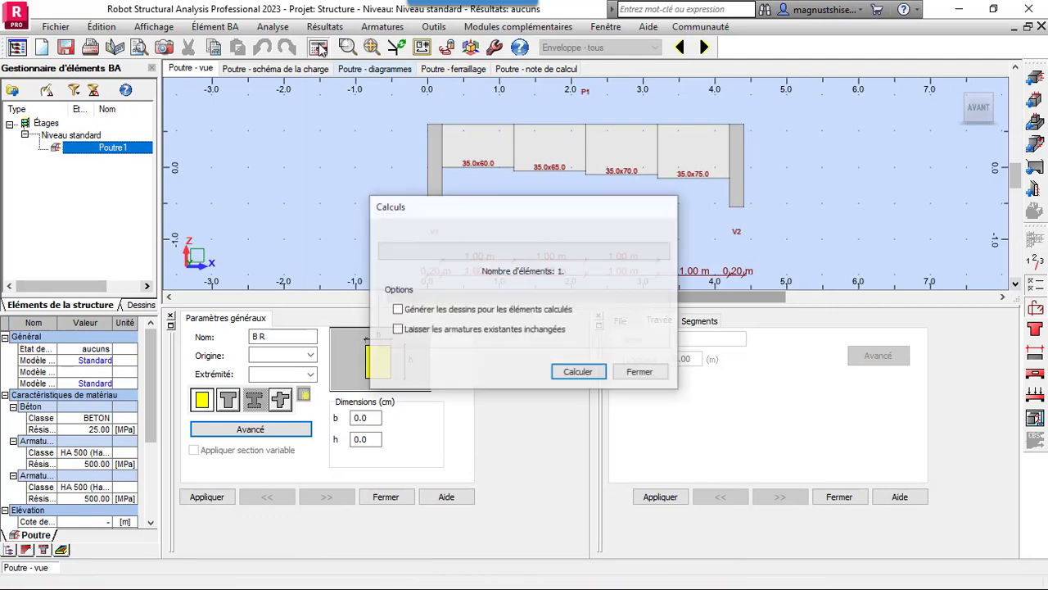
click(569, 379)
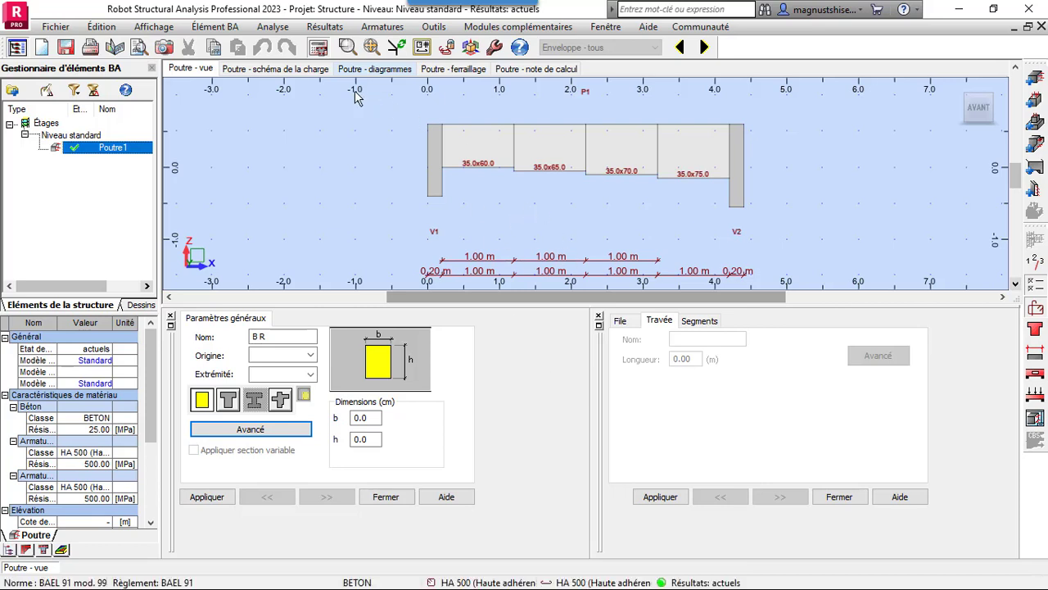
Step: Display the beam's reinforcement and dock the reinforcement table beside the selection pane, below the elevation
click(452, 68)
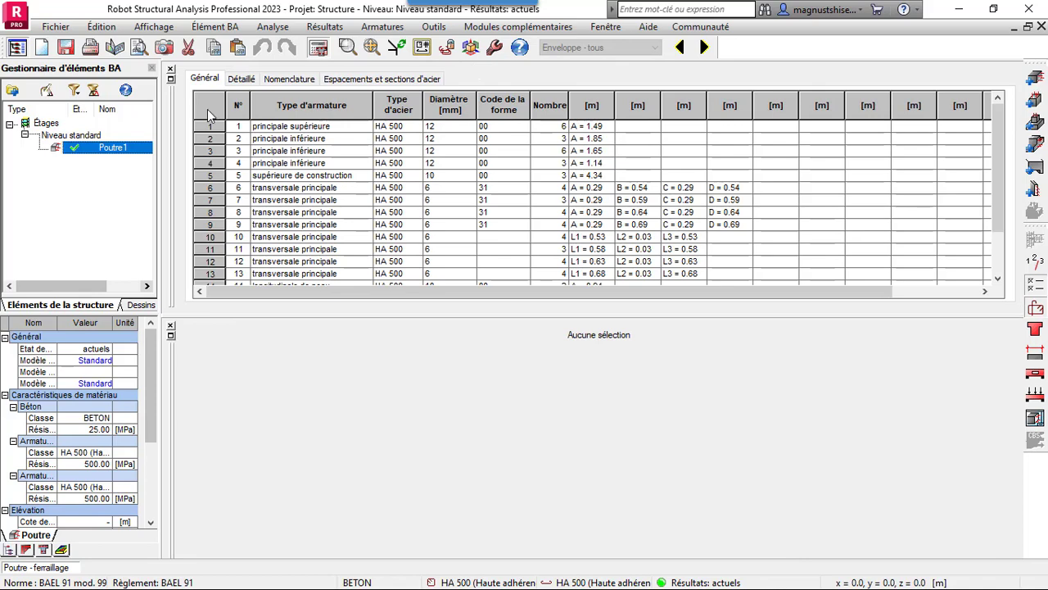
click(171, 79)
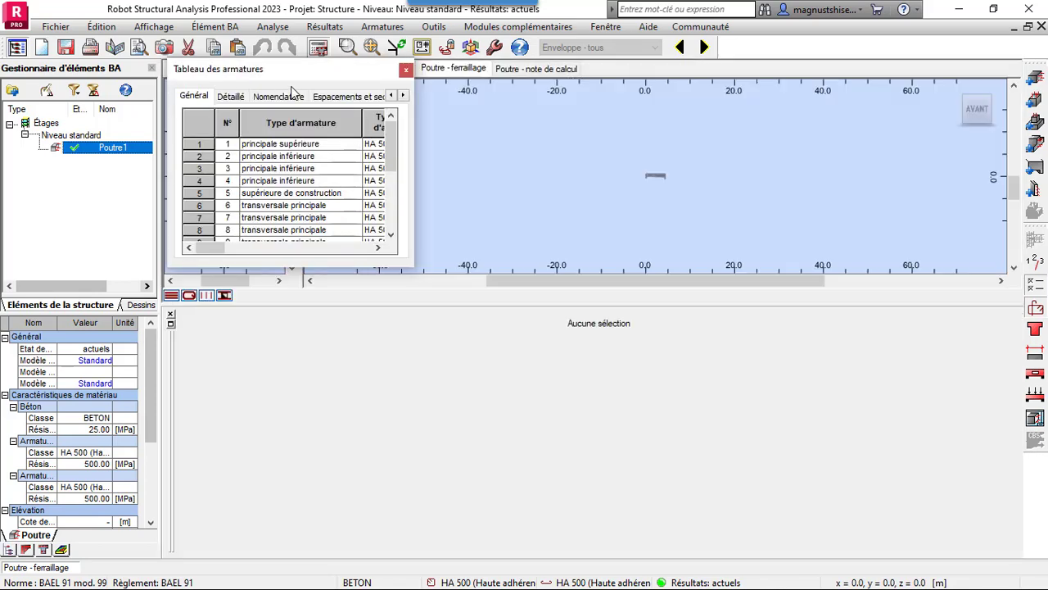
drag(307, 74, 797, 331)
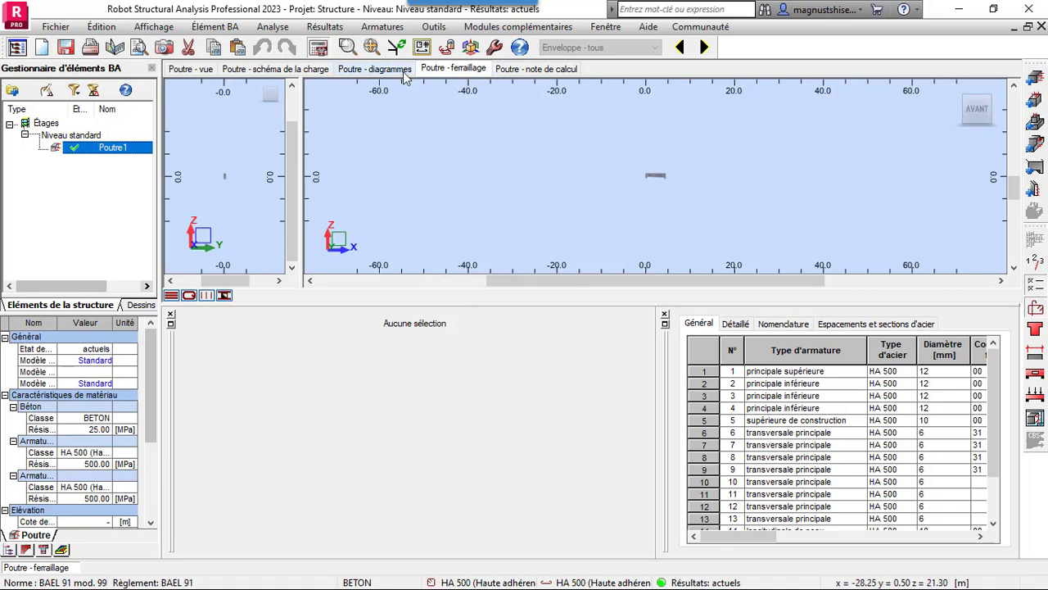
Step: Select the lower main bars one by one and a longitudinal skin bar in the beam elevation to examine their reinforcement and shape parameters
click(375, 48)
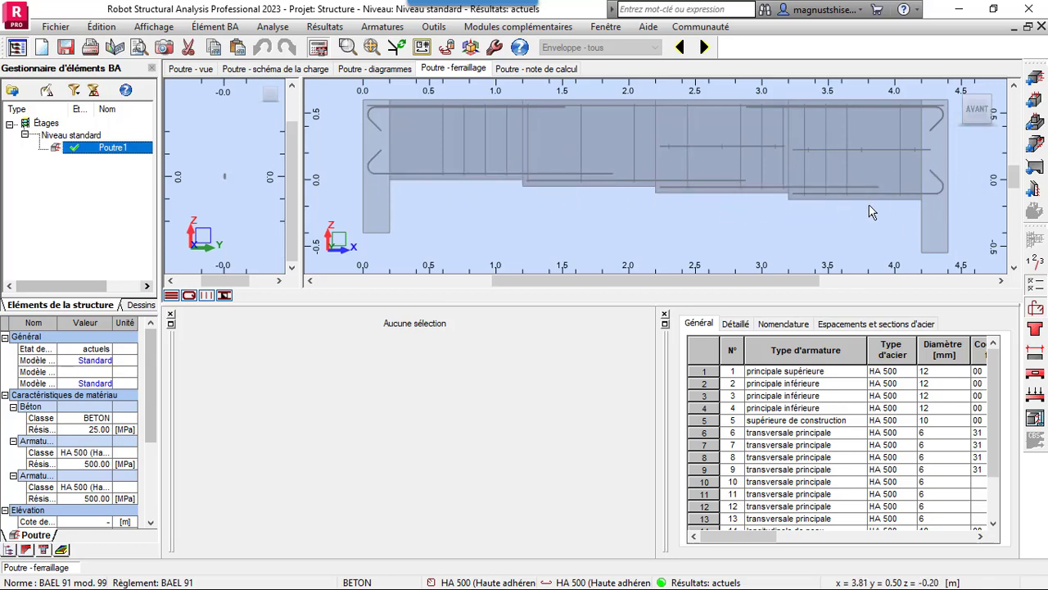
click(913, 191)
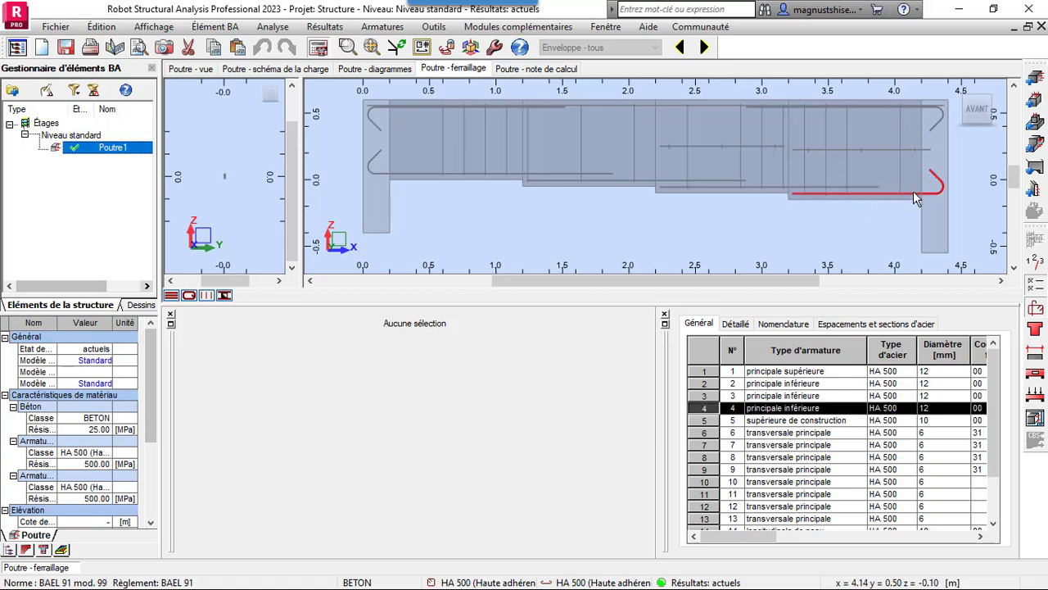
click(780, 188)
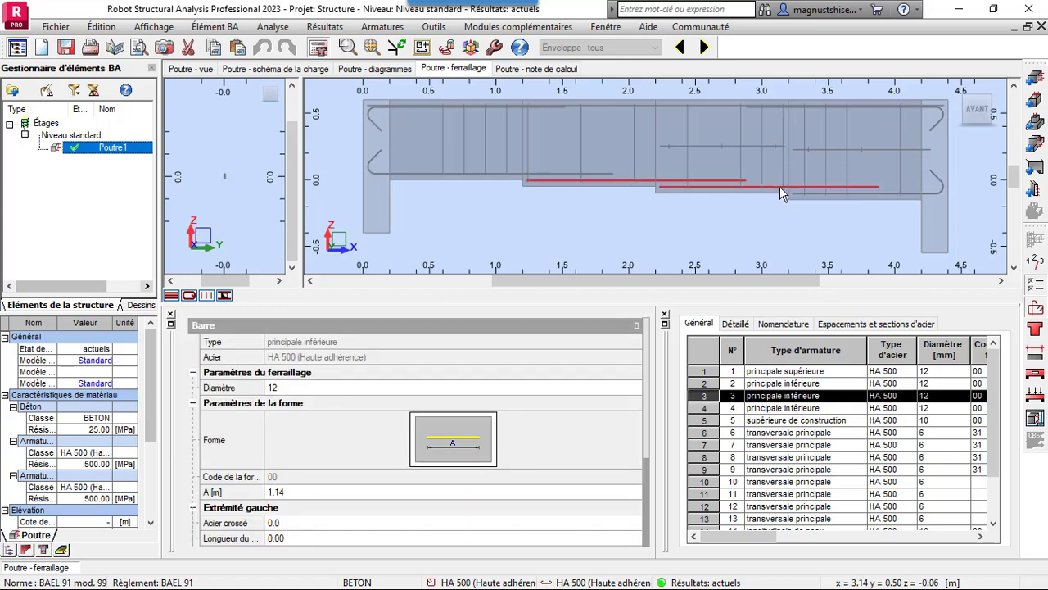
click(597, 168)
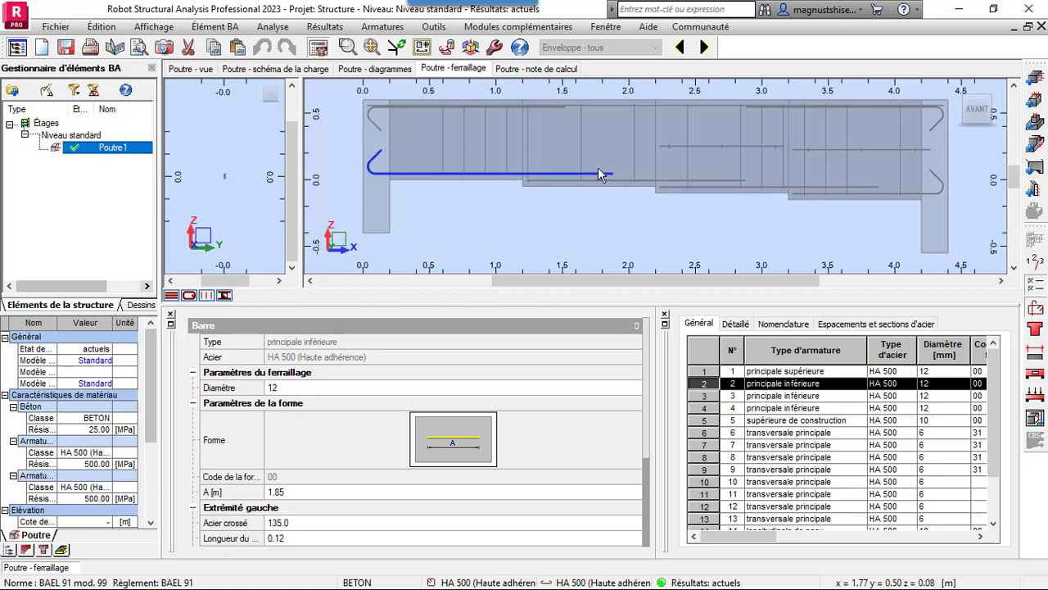
click(716, 143)
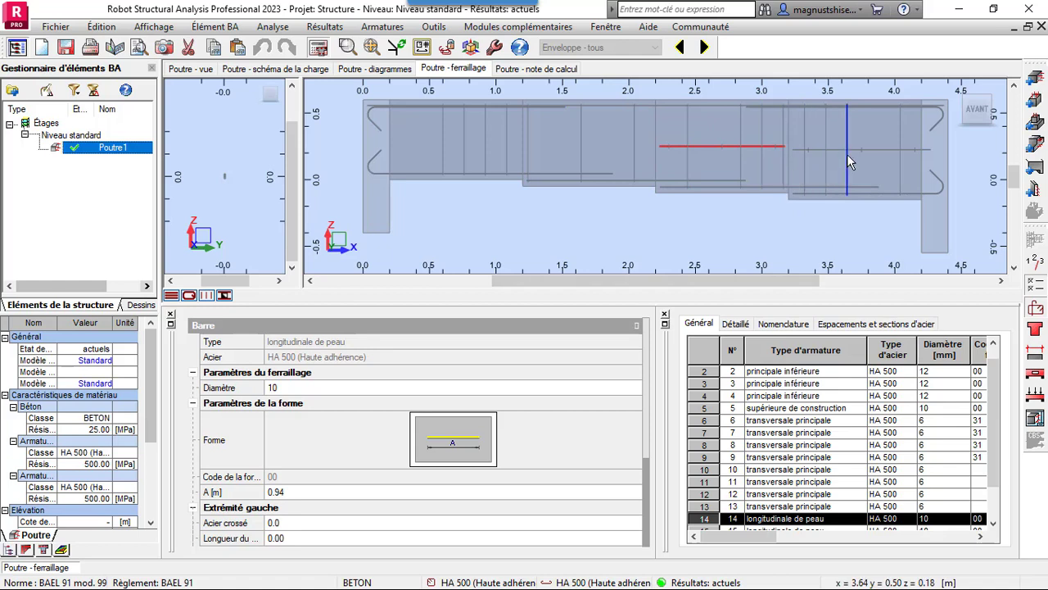
Step: Review the beam's calculation note through to the final quantities section and generate the beam's execution drawing
click(560, 70)
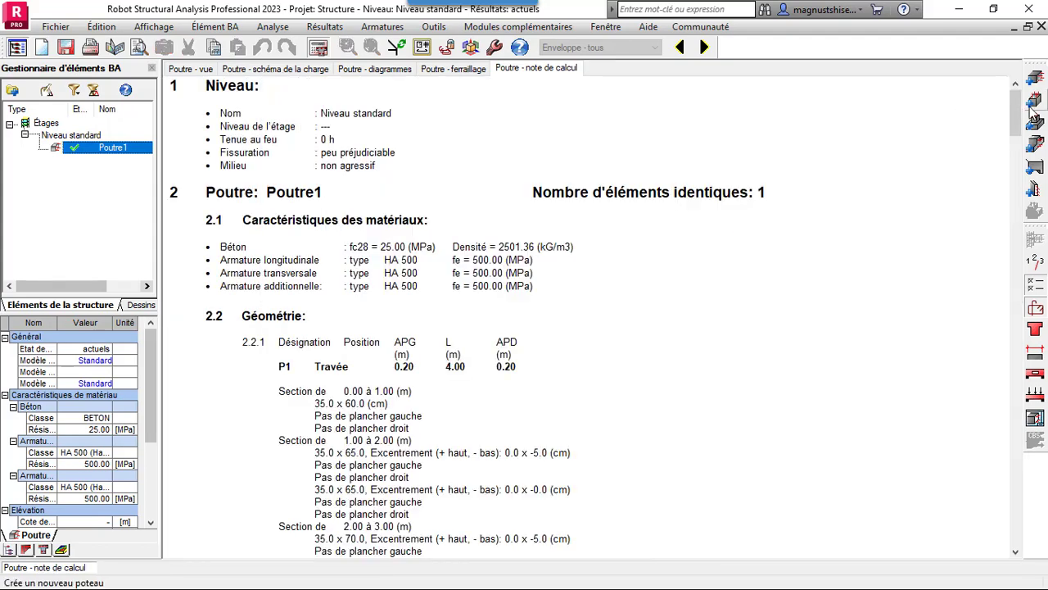
drag(1019, 121, 959, 556)
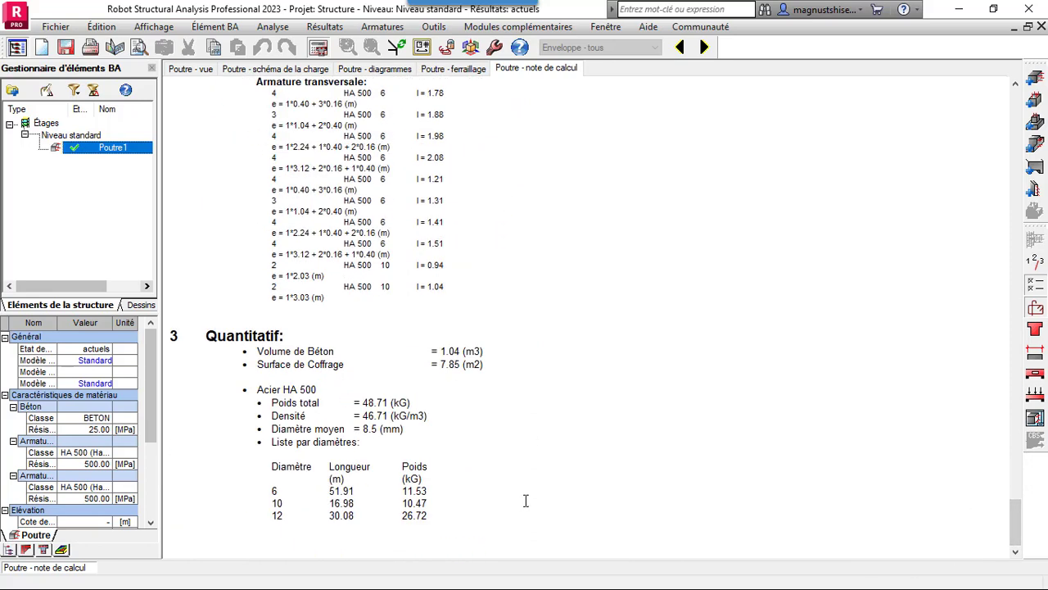
click(1034, 422)
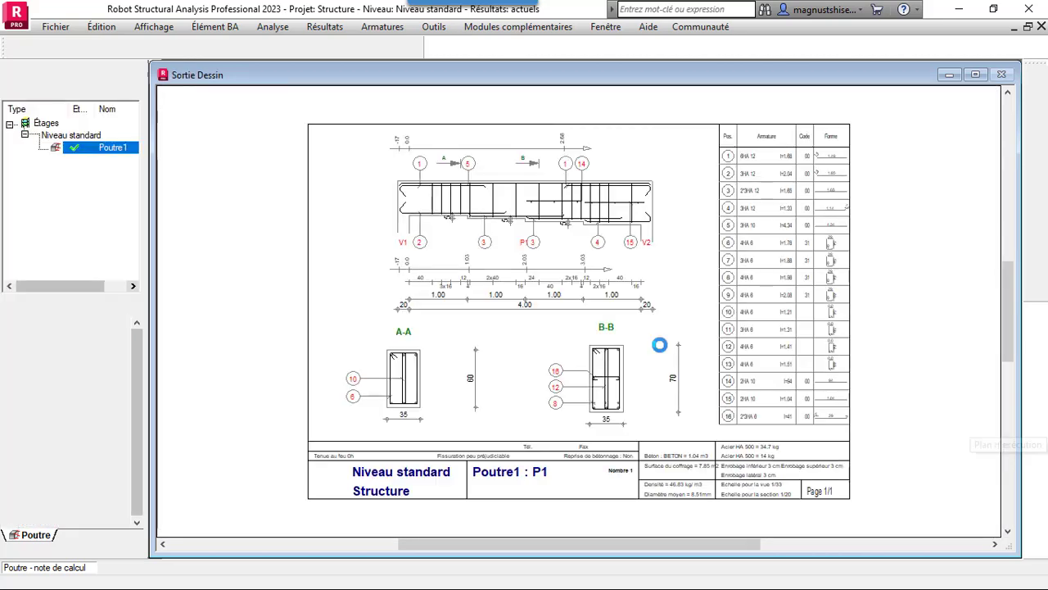